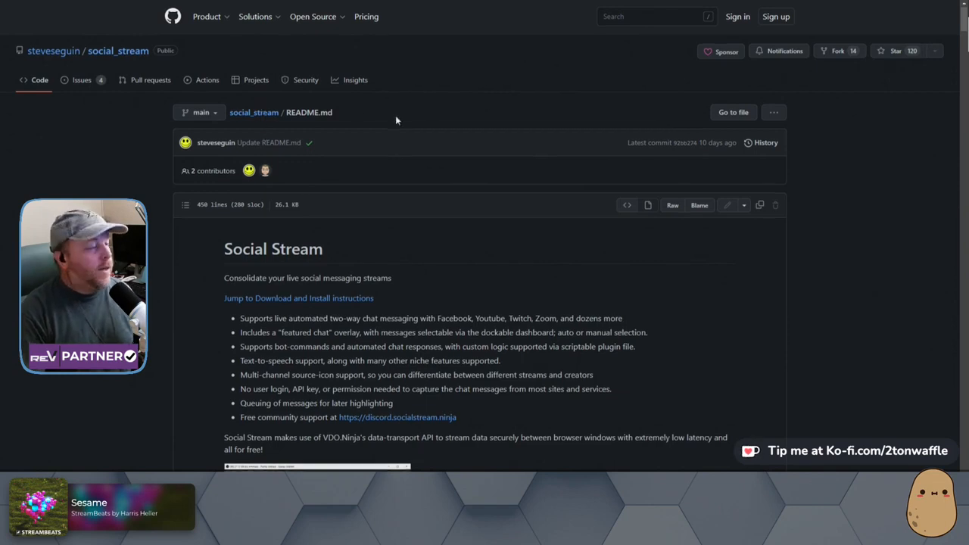
Resize the browser window to free desktop space beside it and open the dockable streaming chat page from the Social Stream extension.
{"action": "scroll", "coordinate": [396, 119], "scroll_direction": "down", "scroll_amount": 3}
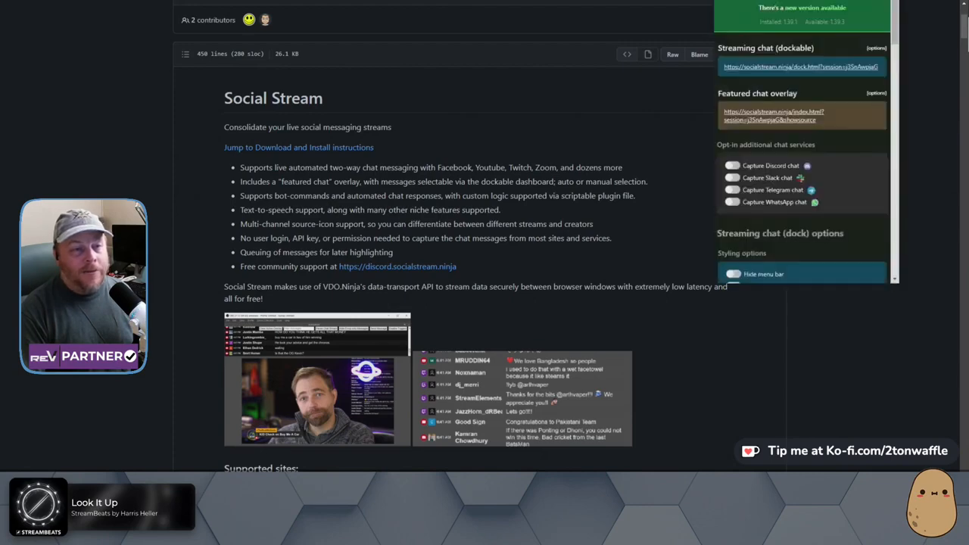
{"action": "left_click", "coordinate": [632, 106]}
{"action": "left_click_drag", "start_coordinate": [621, 1], "coordinate": [799, 0]}
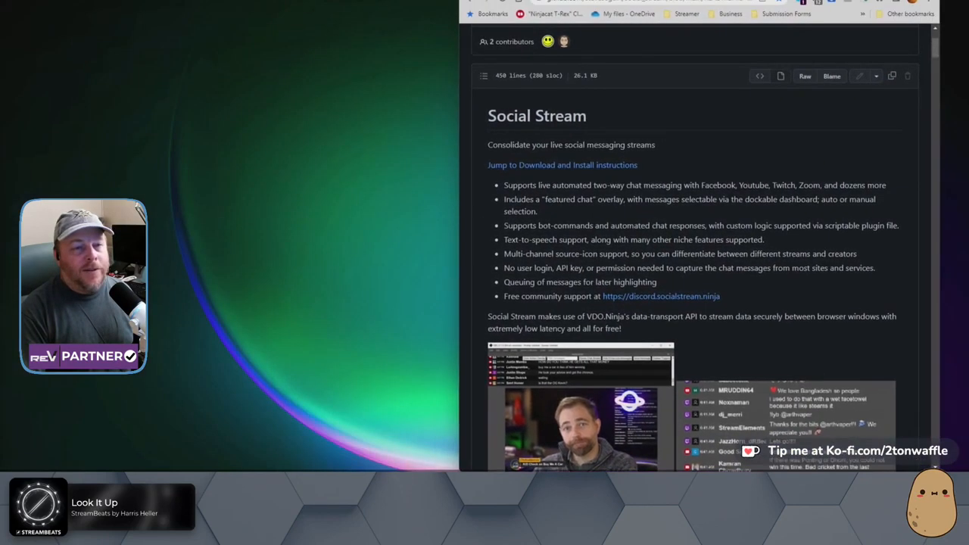
{"action": "left_click", "coordinate": [866, 3]}
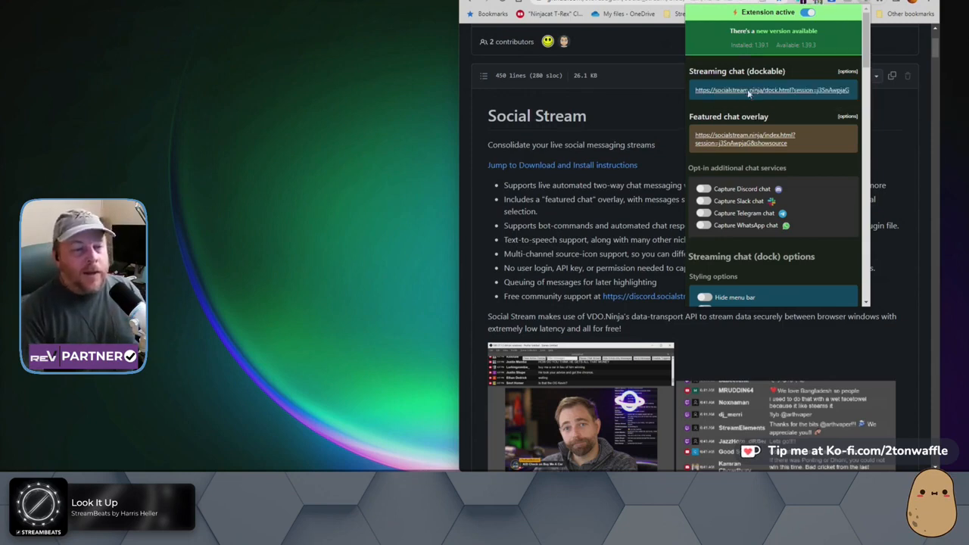
{"action": "left_click", "coordinate": [747, 92]}
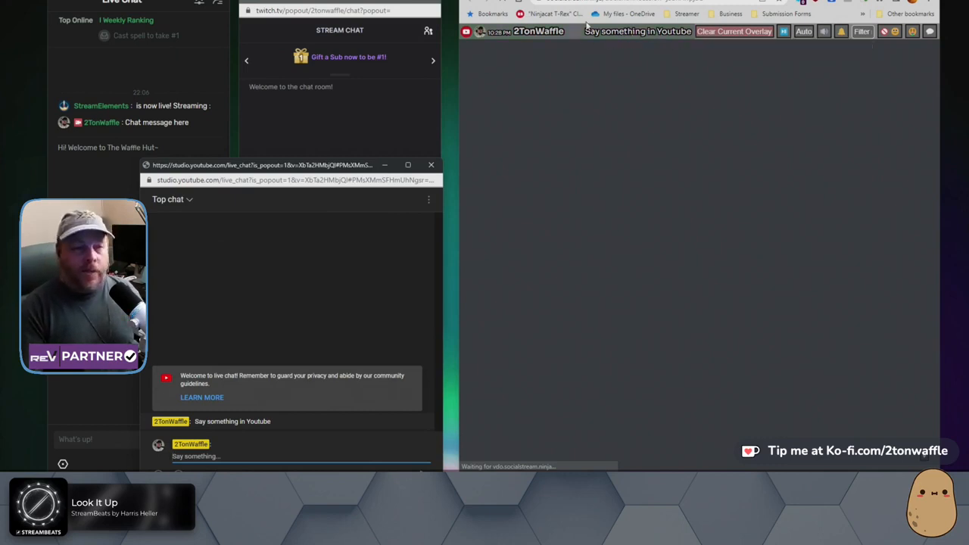
Send "Trovo chat jhere" in the Trovo chat, and "Twitch message here" plus several random-text messages in the Twitch chat.
{"action": "left_click", "coordinate": [94, 436]}
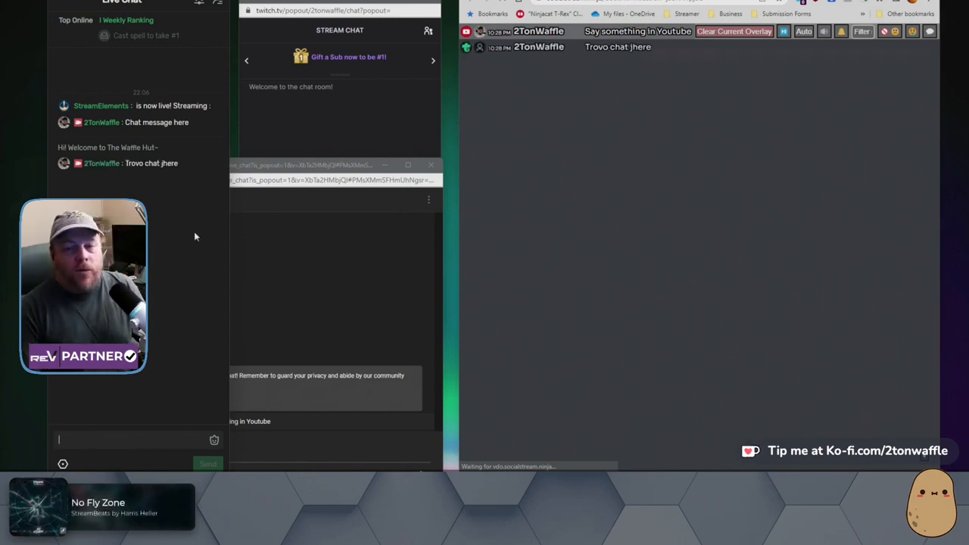
{"action": "left_click", "coordinate": [309, 147]}
{"action": "left_click", "coordinate": [279, 278]}
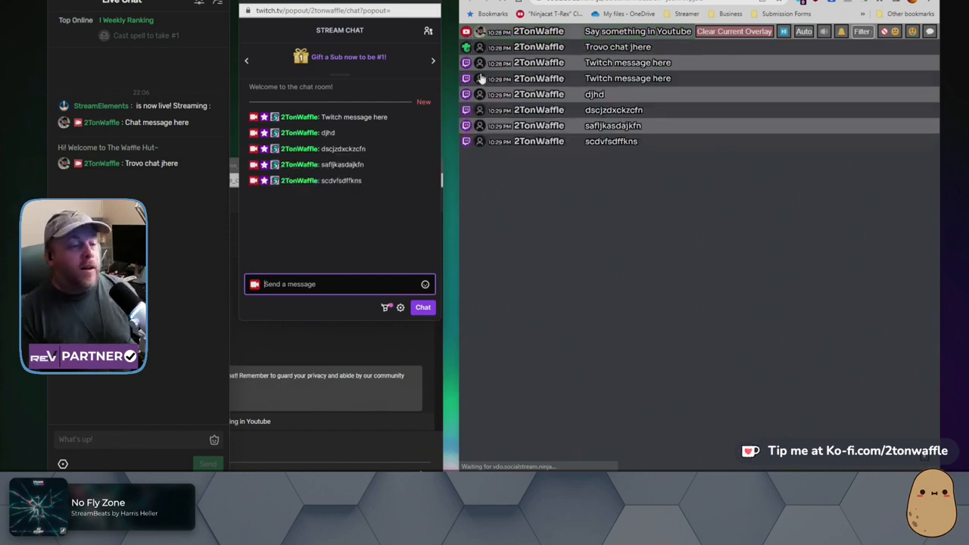
Feature the Twitch messages "safljkasdajkfn", "dscjzdxckzcfn" and "djhd" one after another from the streaming chat dock.
{"action": "left_click", "coordinate": [464, 127]}
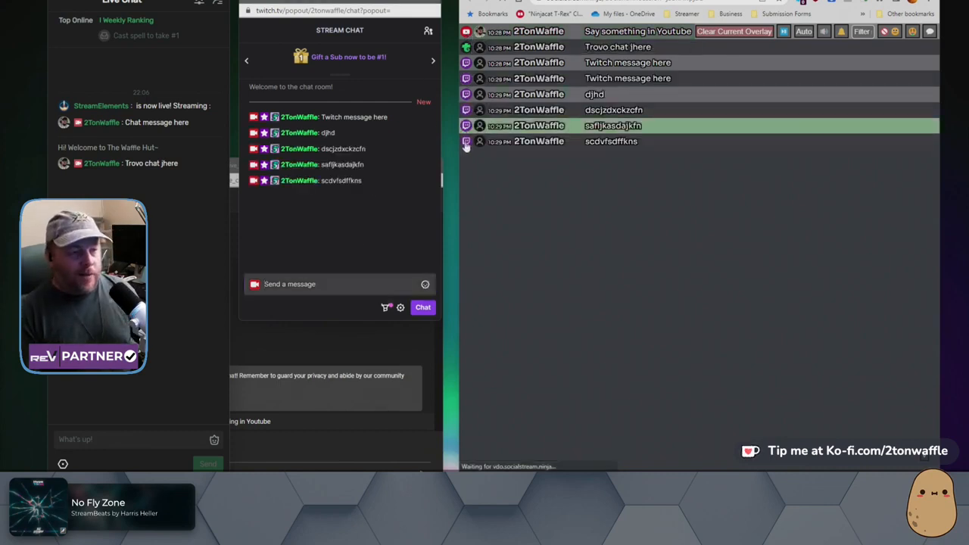
{"action": "left_click", "coordinate": [509, 113]}
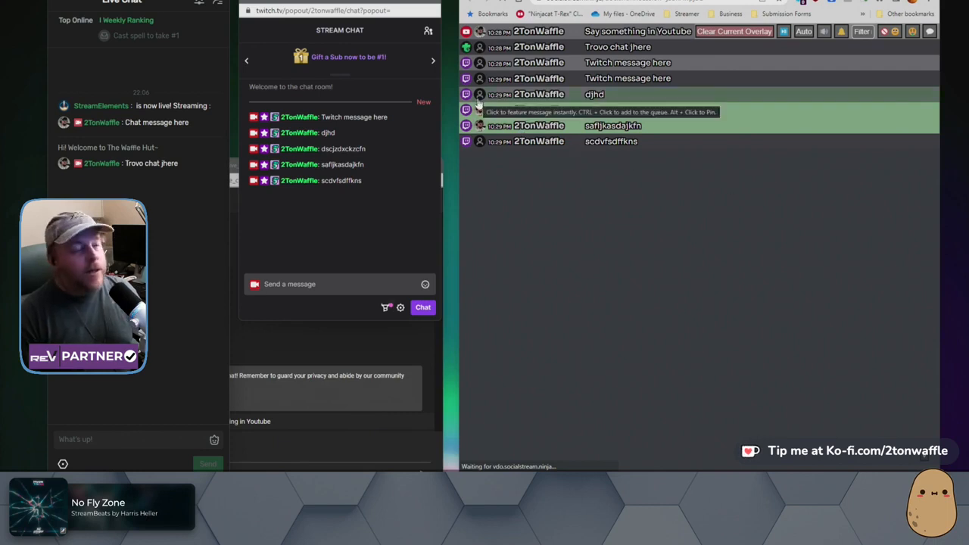
{"action": "left_click", "coordinate": [521, 98]}
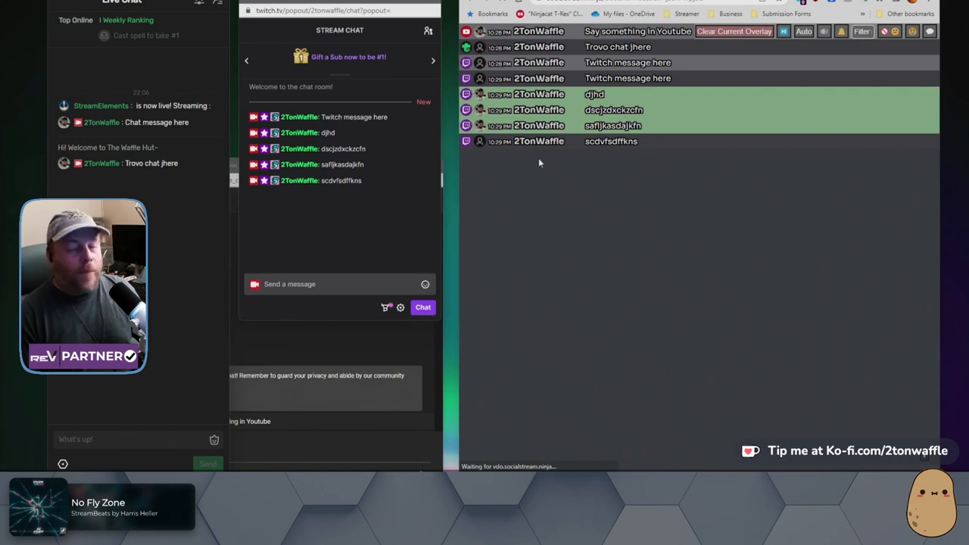
Send "dzsfjdfh", "dfsdjfhskdefh\]" and "zxdvfsdgfsdfsgdsg" in the Trovo chat and feature the last message from the dock.
{"action": "left_click", "coordinate": [104, 442]}
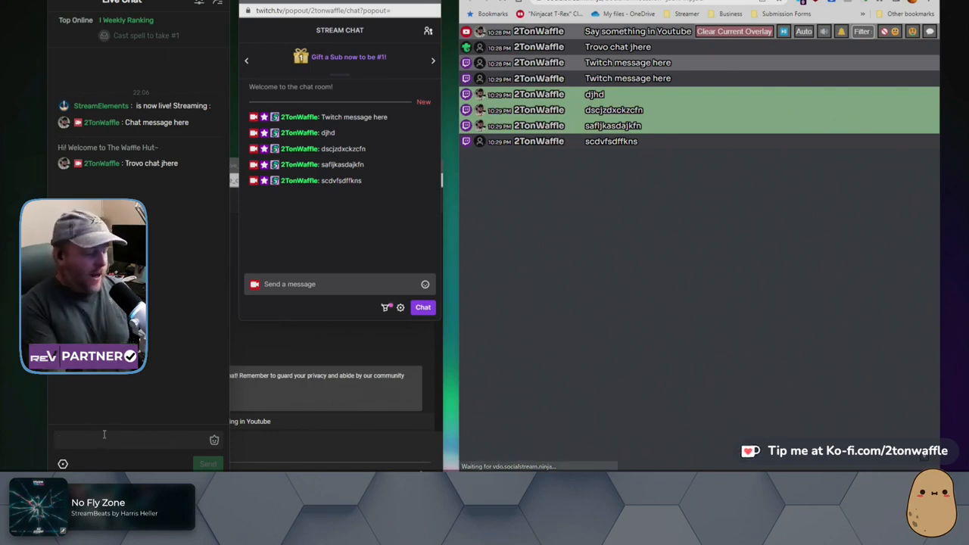
{"action": "type", "text": "dzsfjdfh"}
{"action": "key", "text": "Return"}
{"action": "type", "text": "dfsdjfhskdefh\\]"}
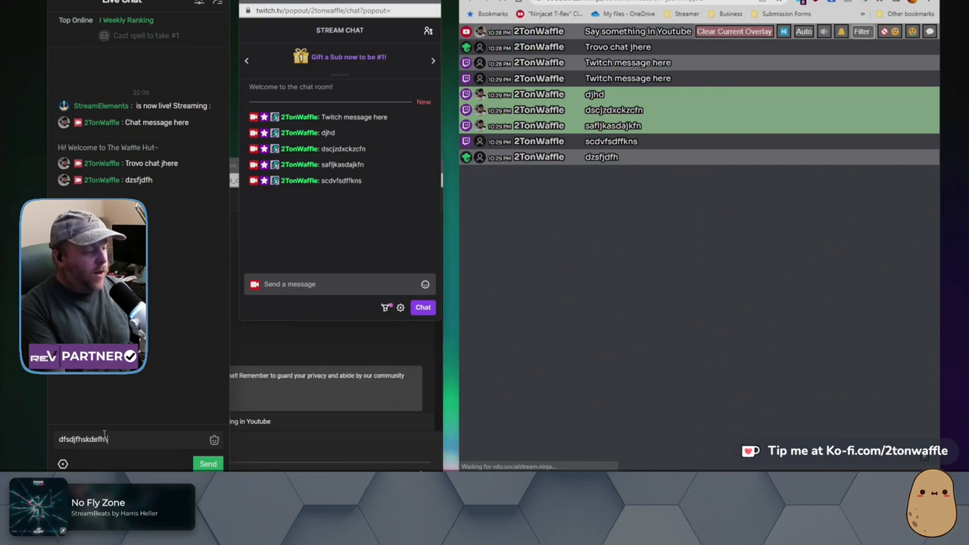
{"action": "key", "text": "Return"}
{"action": "type", "text": "zxdvfsdgfsdfsgdsg"}
{"action": "key", "text": "Return"}
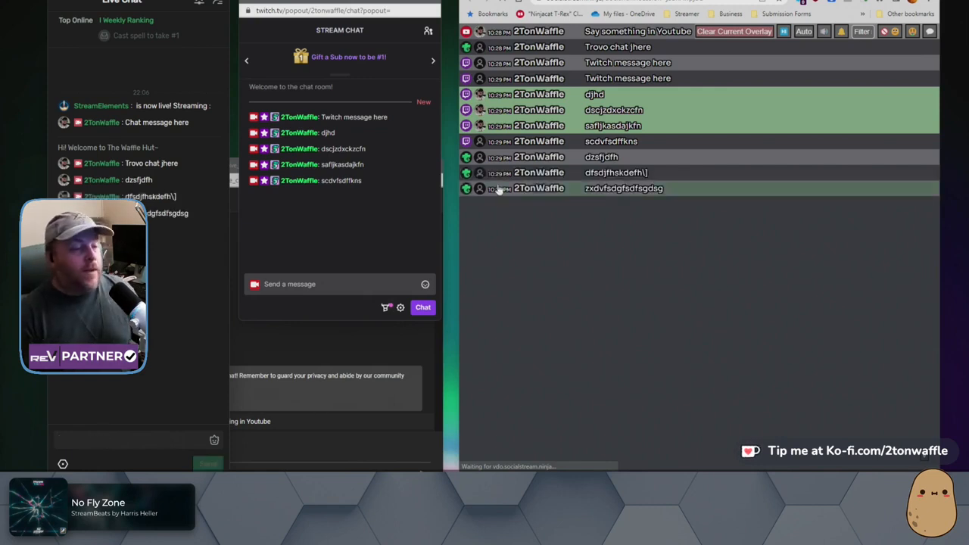
{"action": "left_click", "coordinate": [464, 191]}
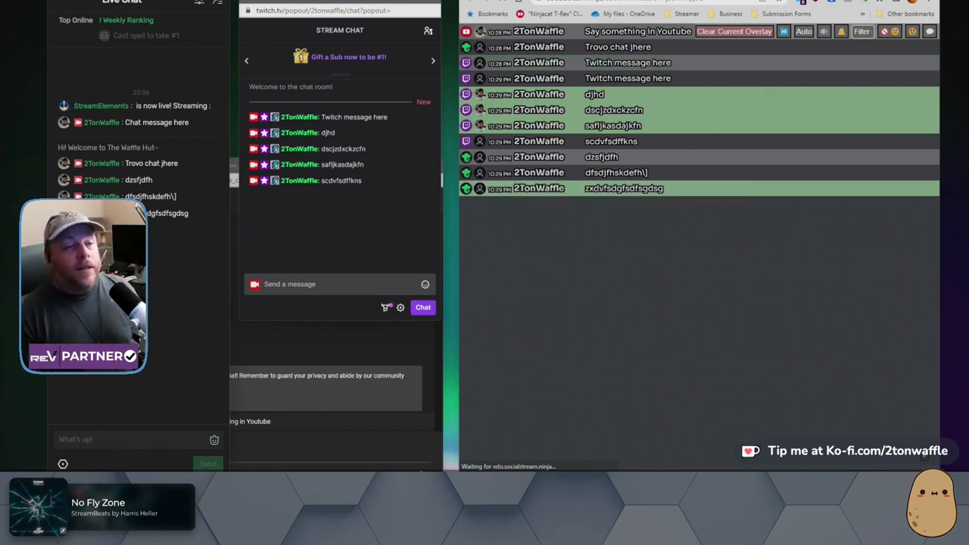
Open the Social Stream extension settings and review the chat links, opt-in services, and the dock's styling and behaviour options.
{"action": "left_click", "coordinate": [865, 2]}
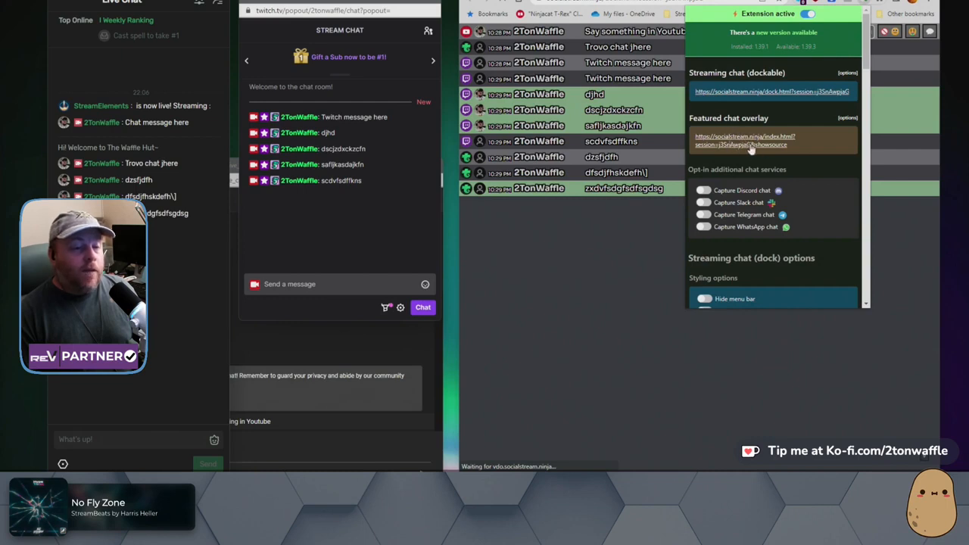
{"action": "mouse_move", "coordinate": [751, 150]}
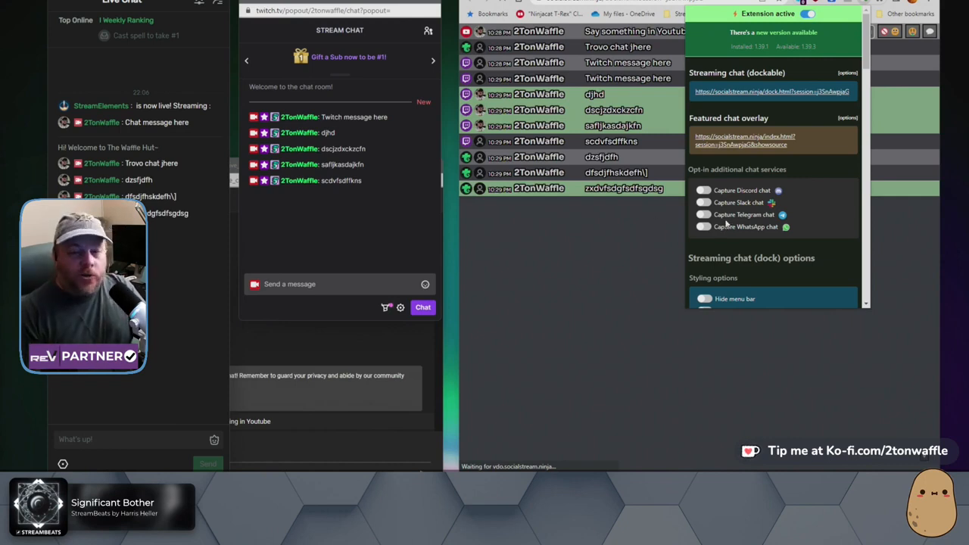
{"action": "scroll", "coordinate": [748, 217], "scroll_direction": "down", "scroll_amount": 3}
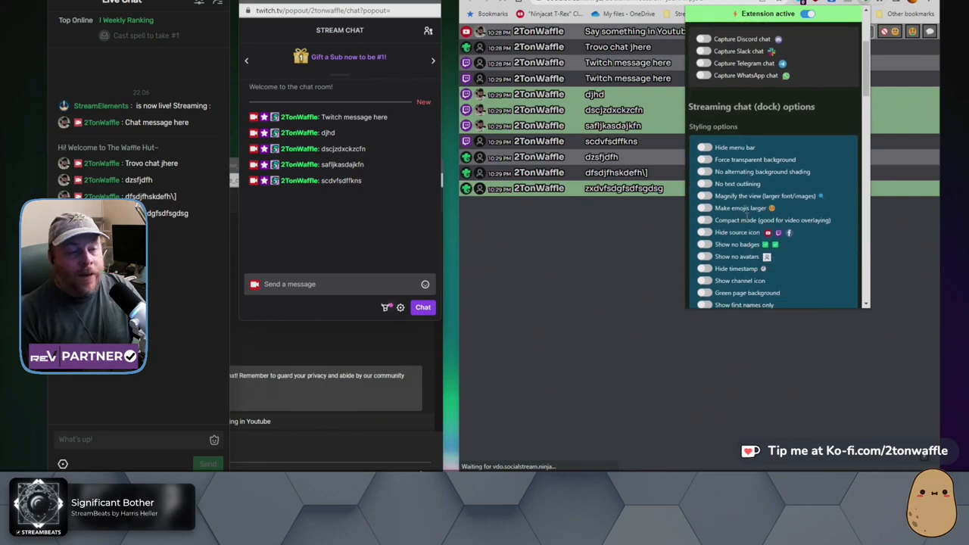
{"action": "scroll", "coordinate": [757, 218], "scroll_direction": "down", "scroll_amount": 1}
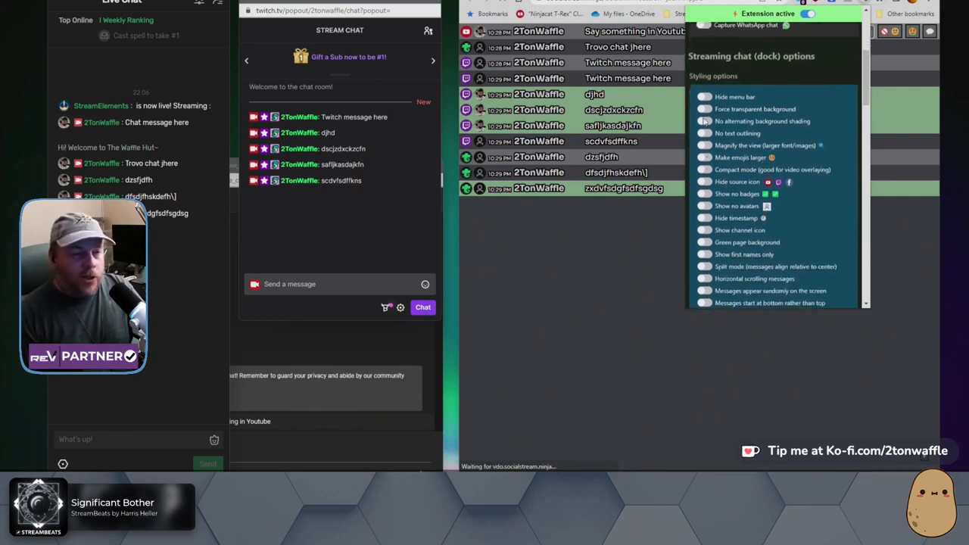
{"action": "scroll", "coordinate": [782, 167], "scroll_direction": "down", "scroll_amount": 3}
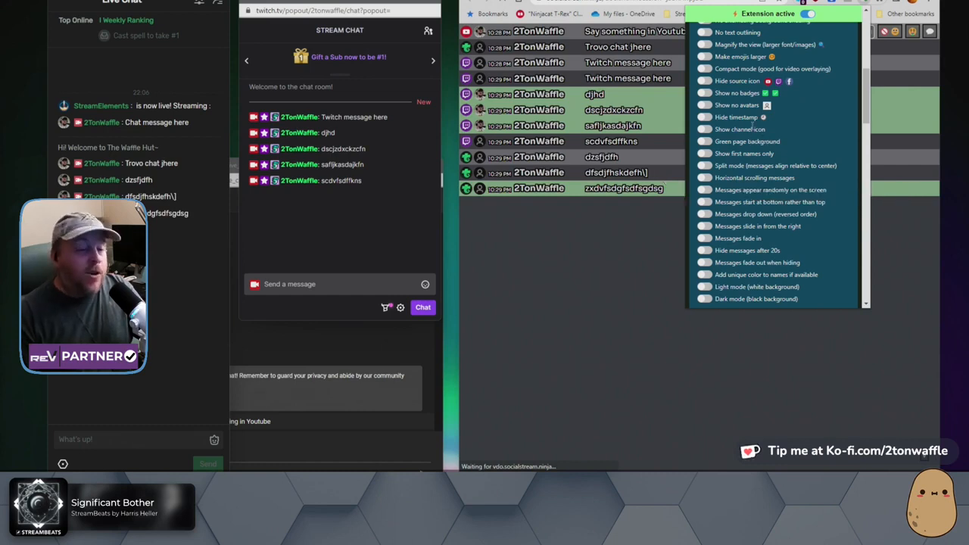
{"action": "scroll", "coordinate": [752, 128], "scroll_direction": "down", "scroll_amount": 1}
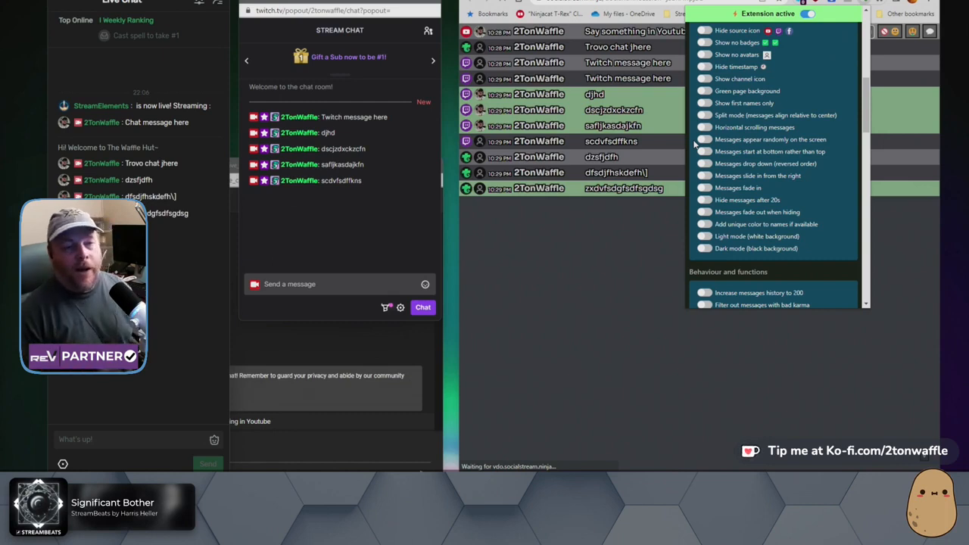
{"action": "scroll", "coordinate": [765, 117], "scroll_direction": "down", "scroll_amount": 2}
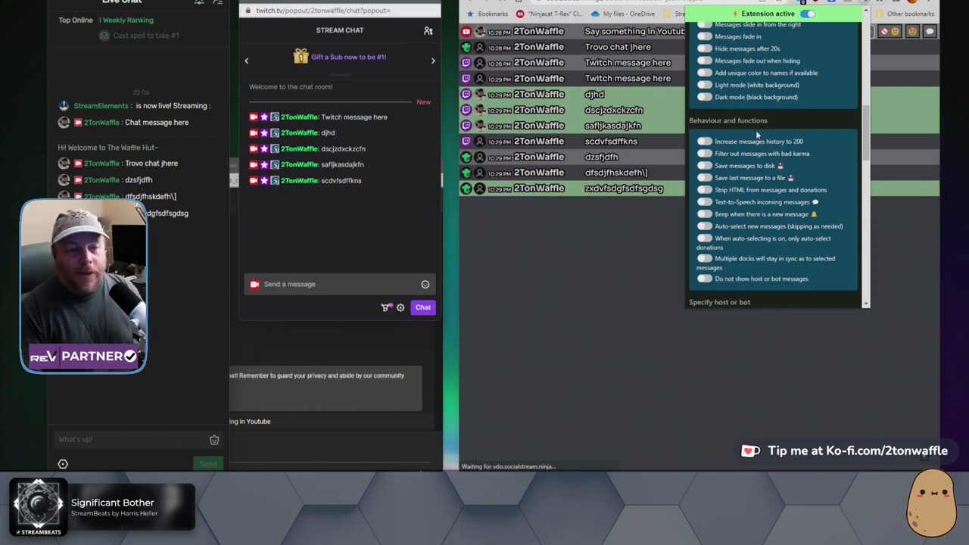
{"action": "scroll", "coordinate": [742, 114], "scroll_direction": "down", "scroll_amount": 1}
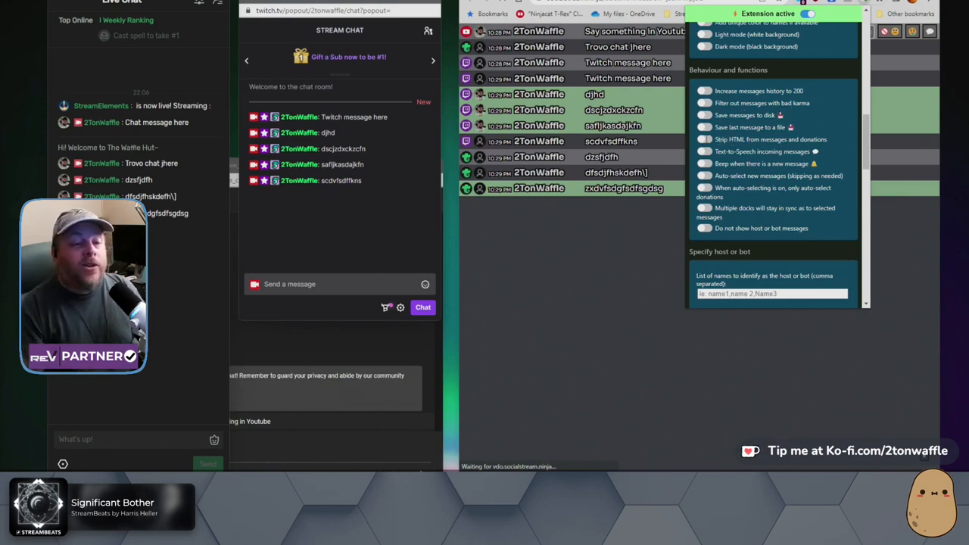
Review the featured chat overlay options, color settings, other tools, message saving and test comment sections of the extension settings.
{"action": "scroll", "coordinate": [805, 150], "scroll_direction": "down", "scroll_amount": 4}
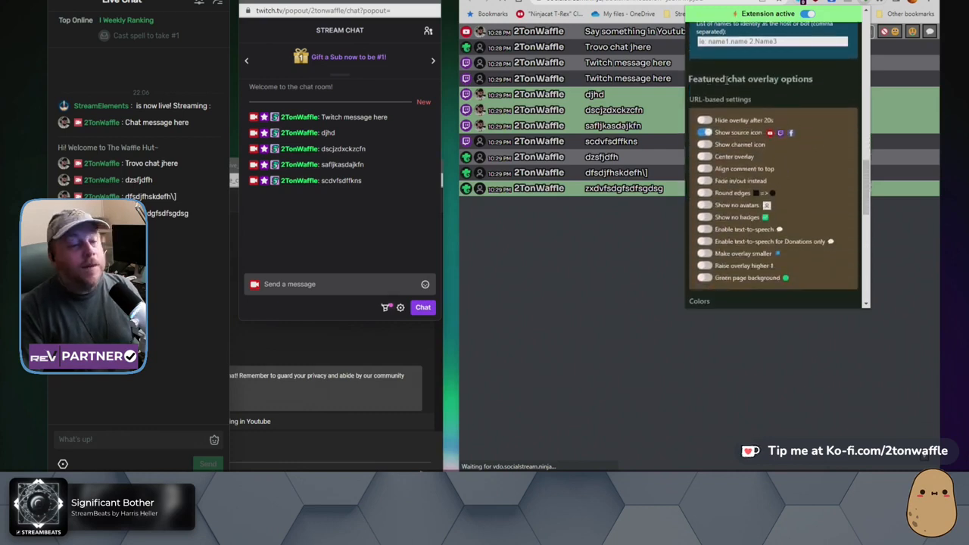
{"action": "scroll", "coordinate": [788, 167], "scroll_direction": "down", "scroll_amount": 1}
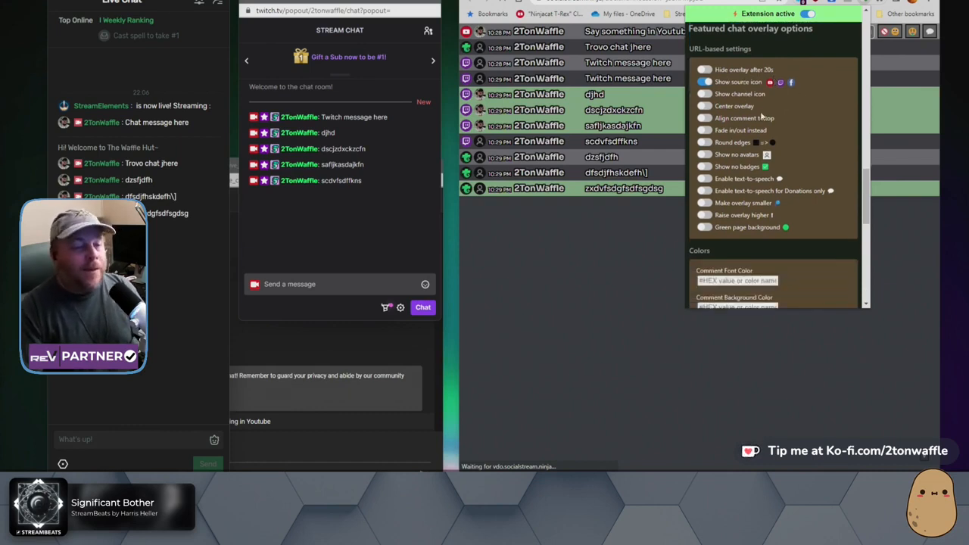
{"action": "scroll", "coordinate": [757, 121], "scroll_direction": "down", "scroll_amount": 1}
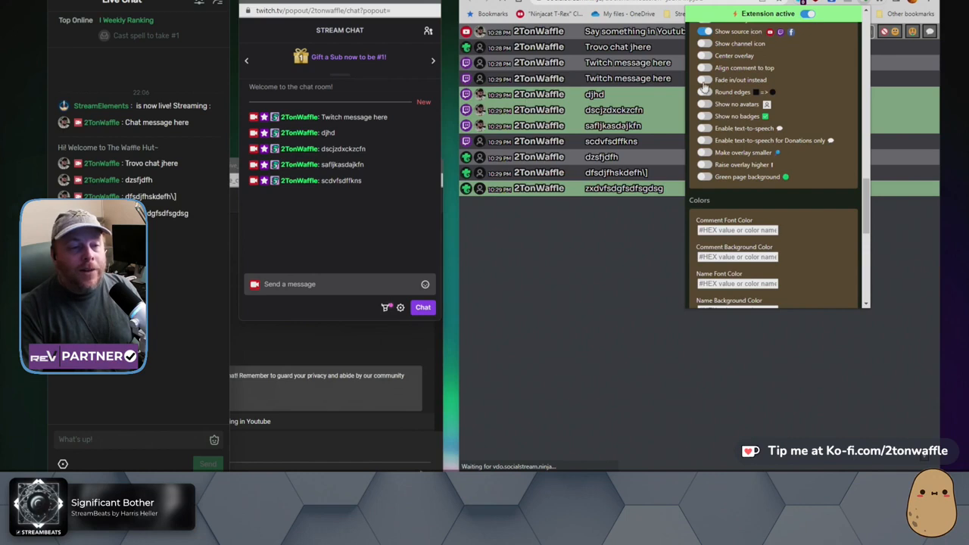
{"action": "scroll", "coordinate": [747, 226], "scroll_direction": "down", "scroll_amount": 2}
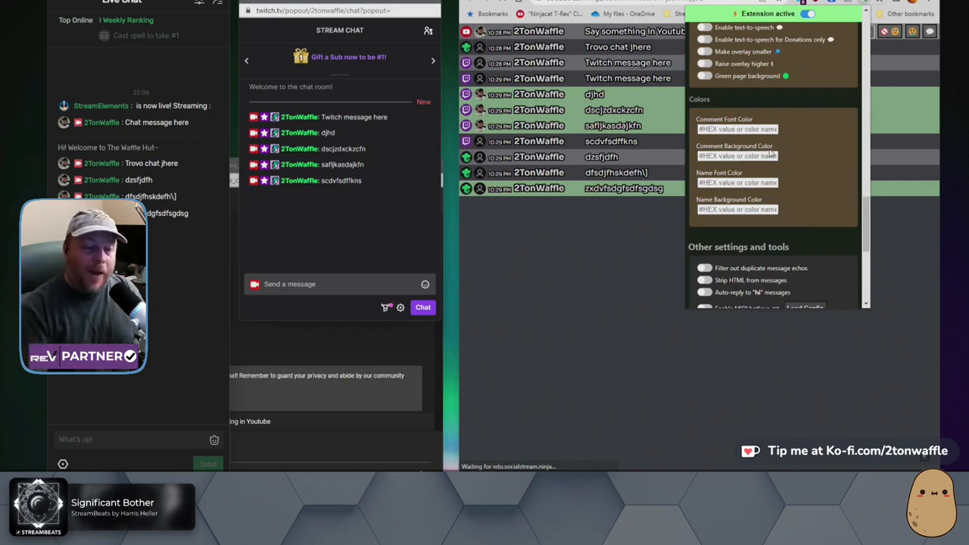
{"action": "scroll", "coordinate": [775, 151], "scroll_direction": "down", "scroll_amount": 3}
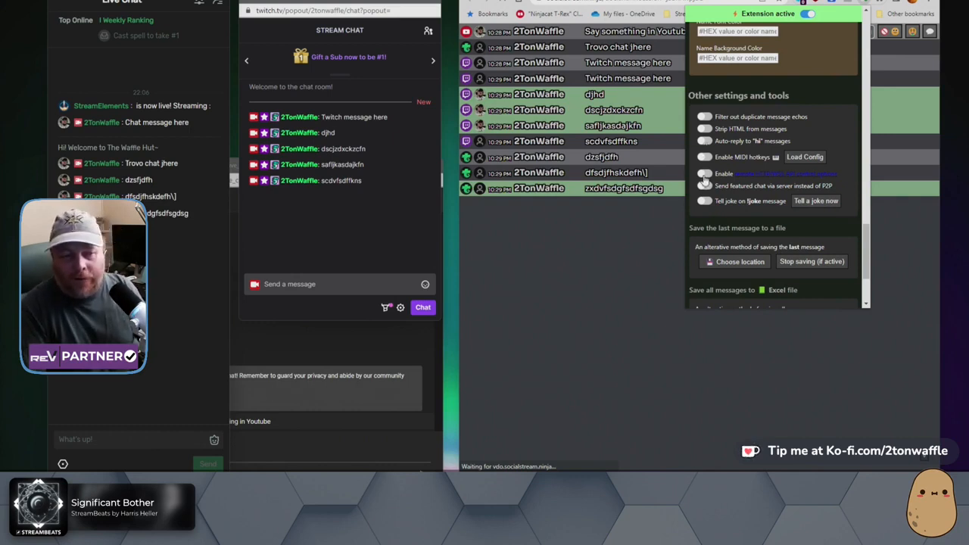
{"action": "scroll", "coordinate": [735, 244], "scroll_direction": "down", "scroll_amount": 1}
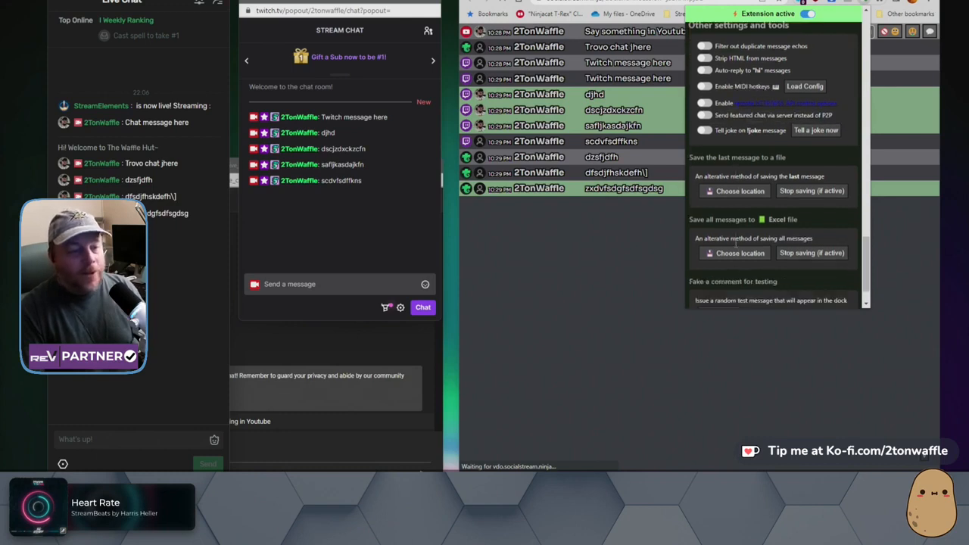
{"action": "scroll", "coordinate": [735, 244], "scroll_direction": "down", "scroll_amount": 1}
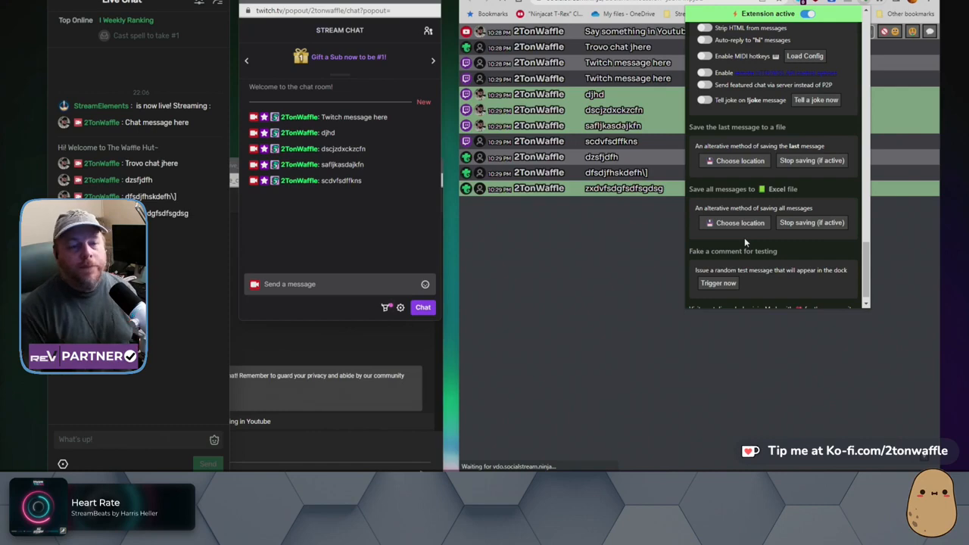
{"action": "scroll", "coordinate": [744, 238], "scroll_direction": "up", "scroll_amount": 15}
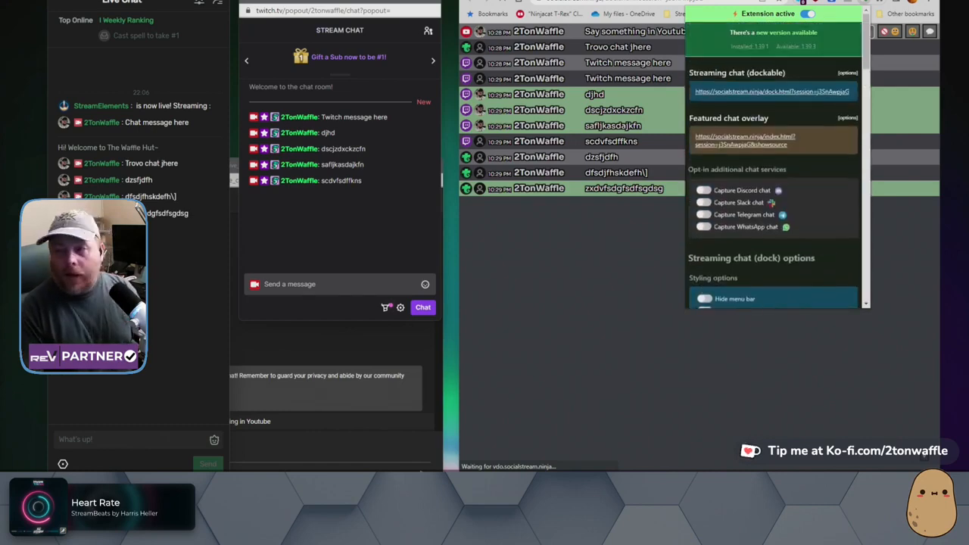
Launch OBS Studio and reposition its window so that its Sources list is clearly accessible.
{"action": "key", "text": "super"}
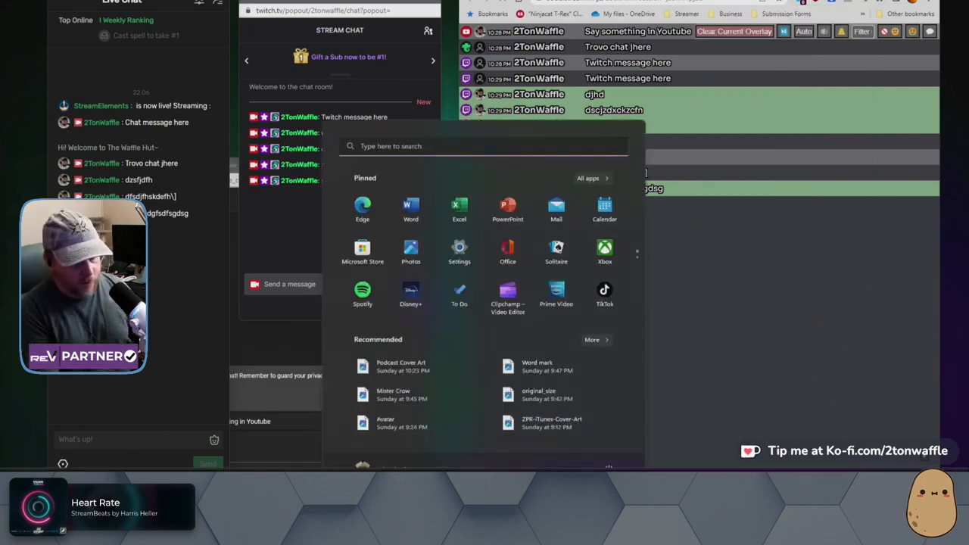
{"action": "type", "text": "obs studio"}
{"action": "key", "text": "Return"}
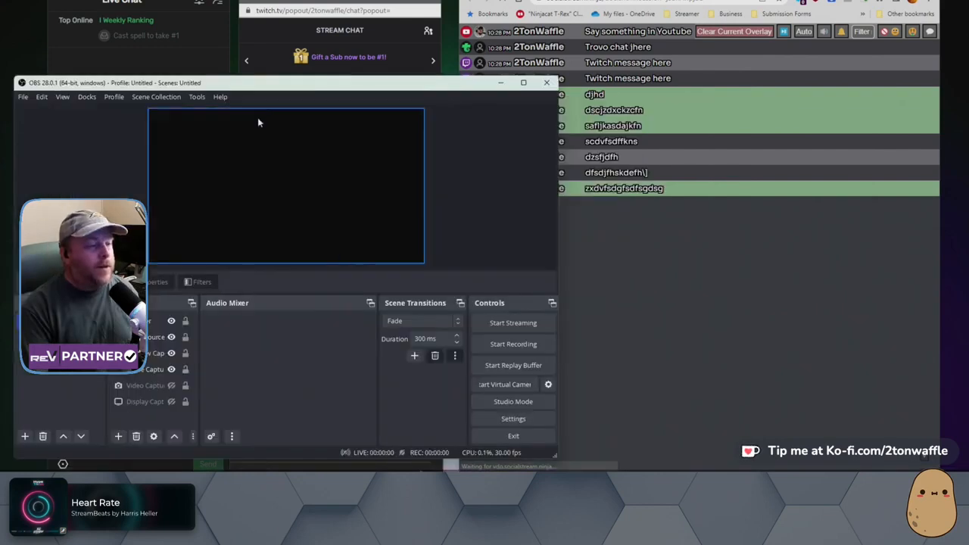
{"action": "left_click_drag", "start_coordinate": [265, 87], "coordinate": [298, 84]}
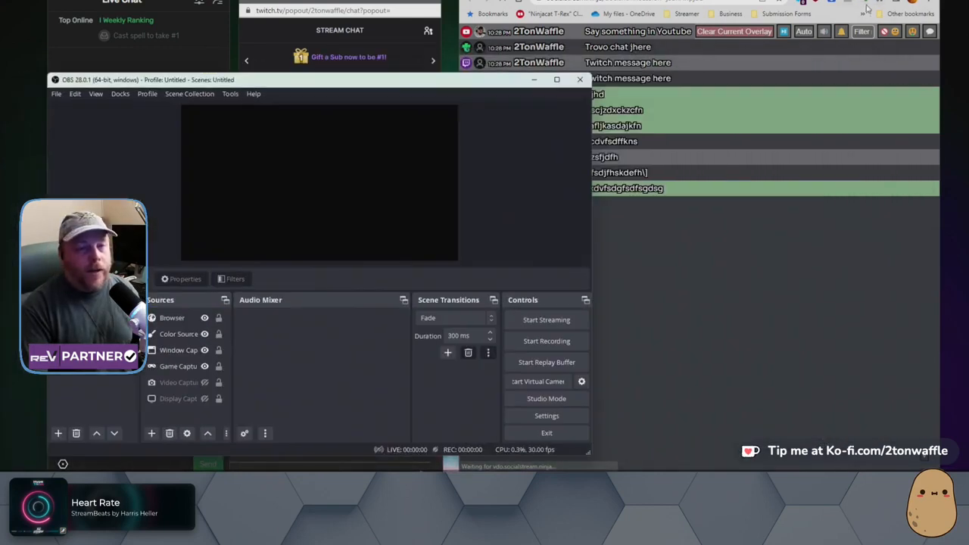
Copy the featured chat overlay link from the Social Stream extension and switch back to OBS Studio.
{"action": "left_click", "coordinate": [868, 2]}
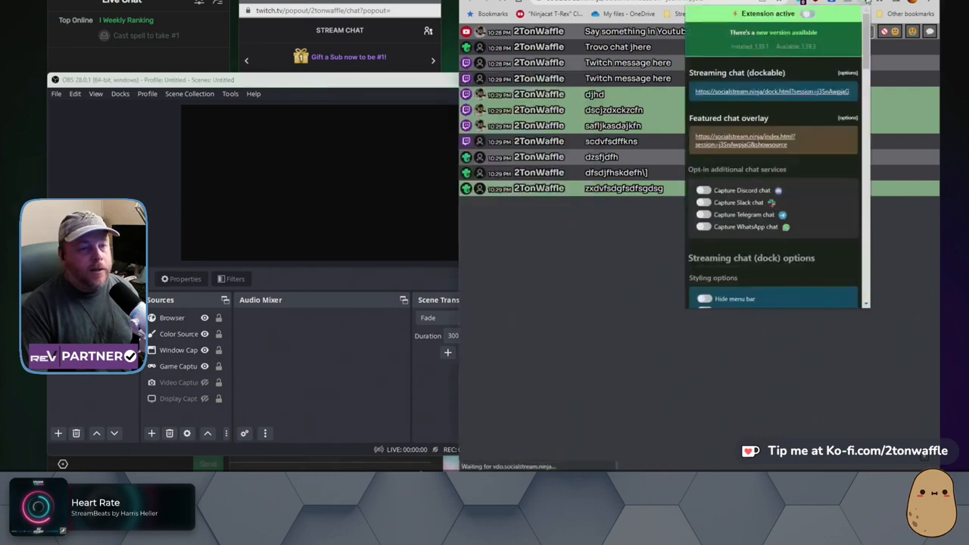
{"action": "right_click", "coordinate": [745, 145]}
{"action": "left_click", "coordinate": [773, 205]}
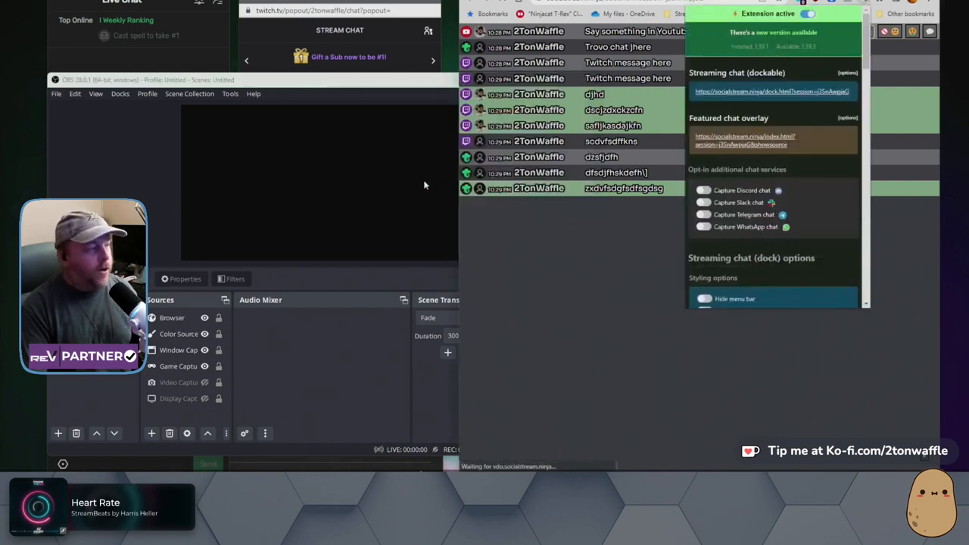
{"action": "left_click", "coordinate": [350, 90]}
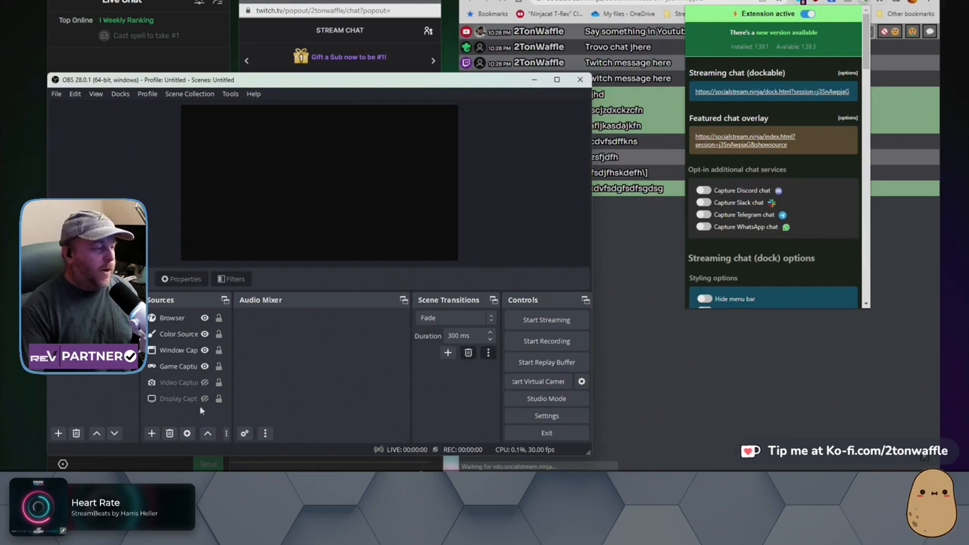
Add a new browser source named "On screen Chat" to the scene for the featured chat overlay.
{"action": "left_click", "coordinate": [151, 433]}
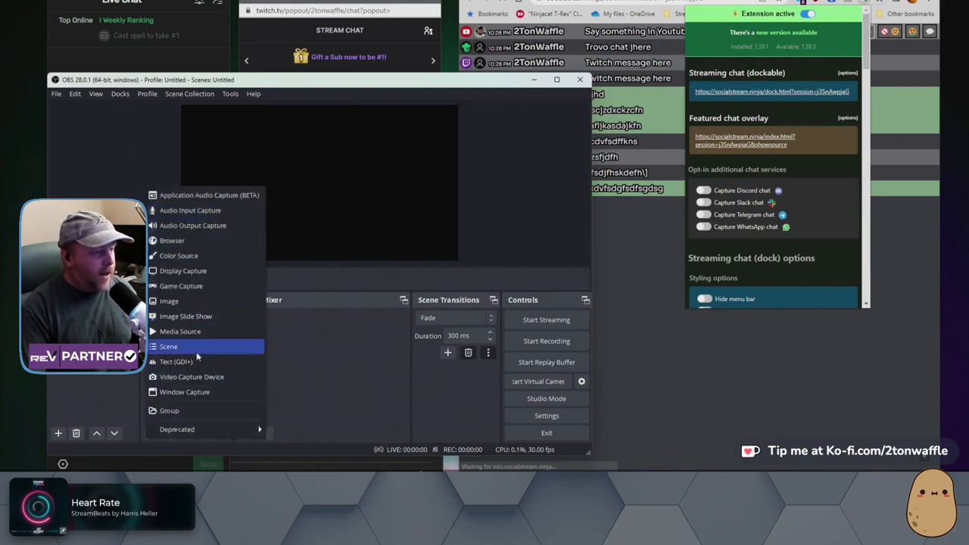
{"action": "left_click", "coordinate": [209, 243]}
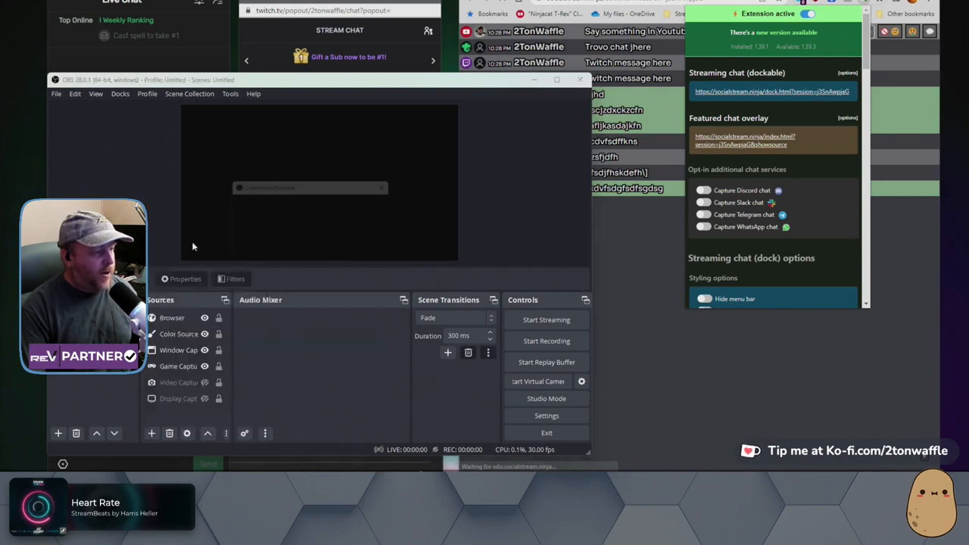
{"action": "type", "text": "On scree"}
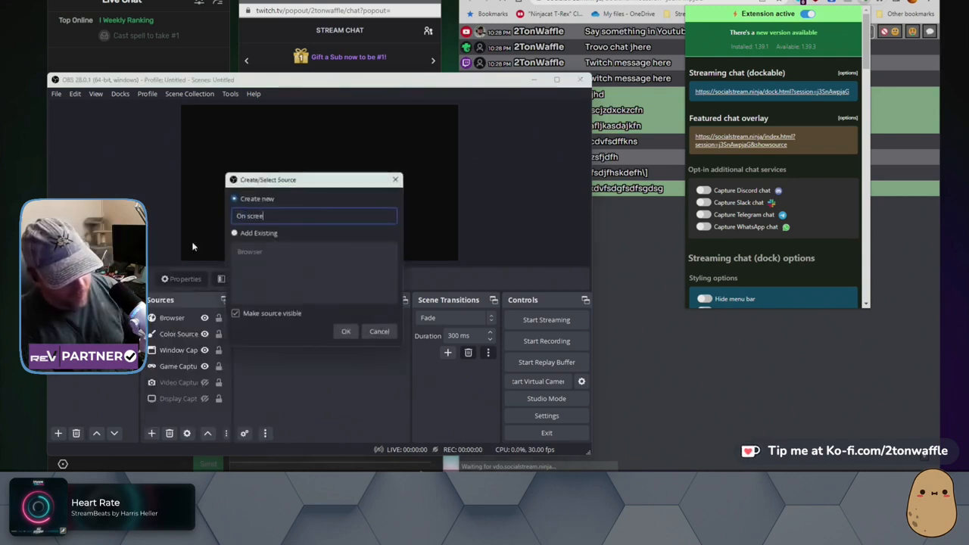
{"action": "type", "text": "n Chat"}
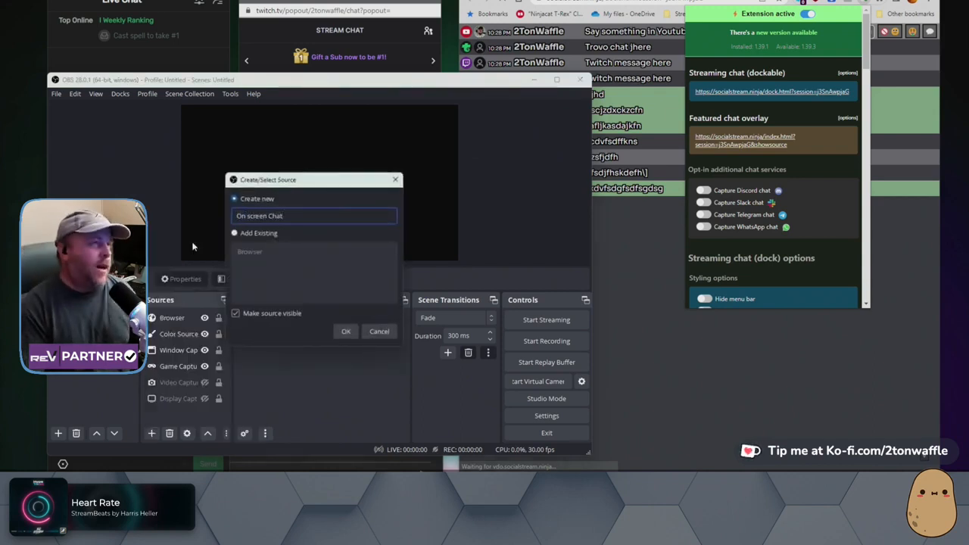
{"action": "key", "text": "Return"}
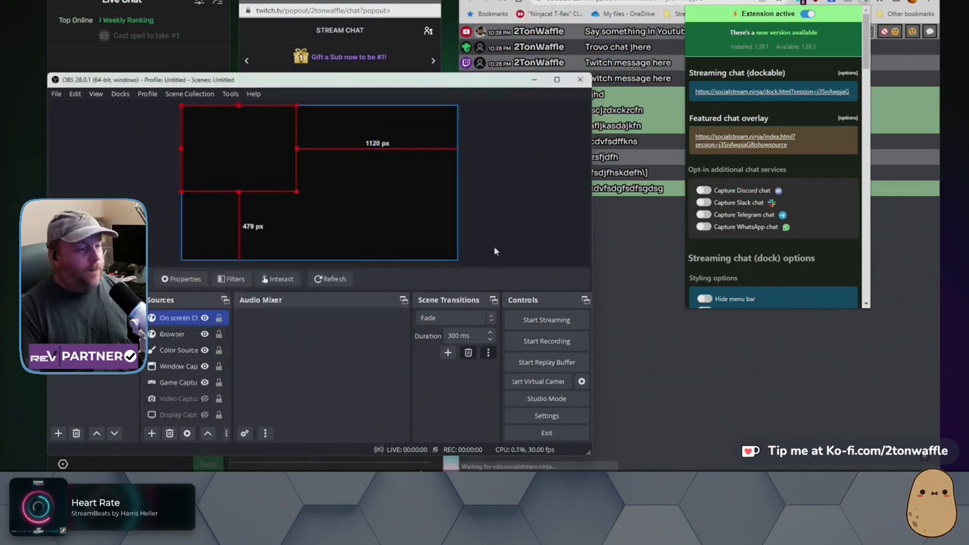
{"action": "key", "text": "Return"}
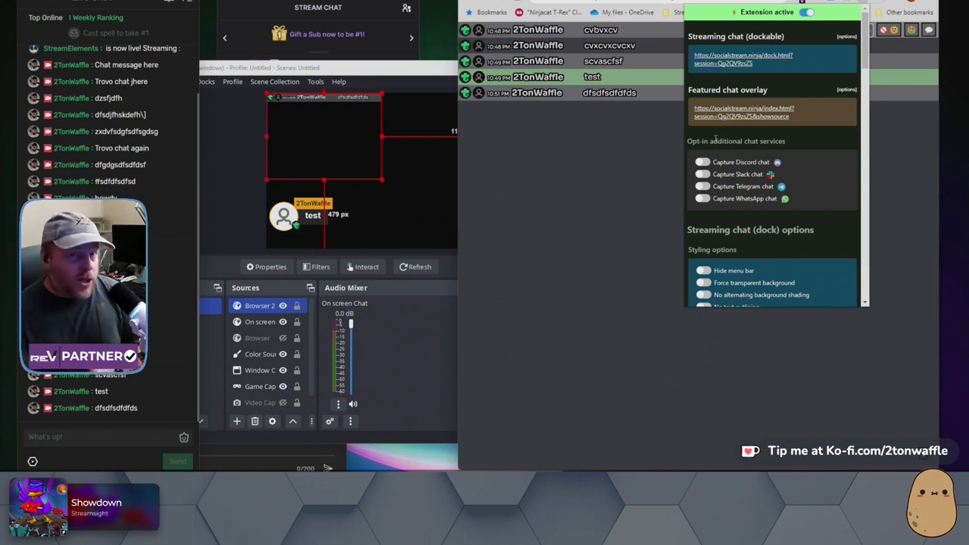
Feature the "cvxcvxcvcxv" and "scvascfsf" messages from the Social Stream dock on the OBS overlay.
{"action": "mouse_move", "coordinate": [715, 139]}
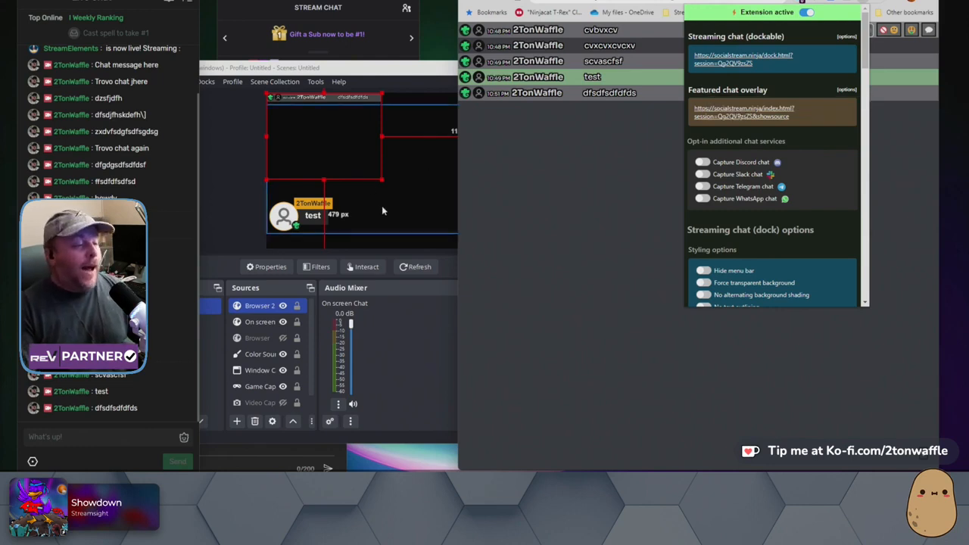
{"action": "left_click", "coordinate": [235, 200]}
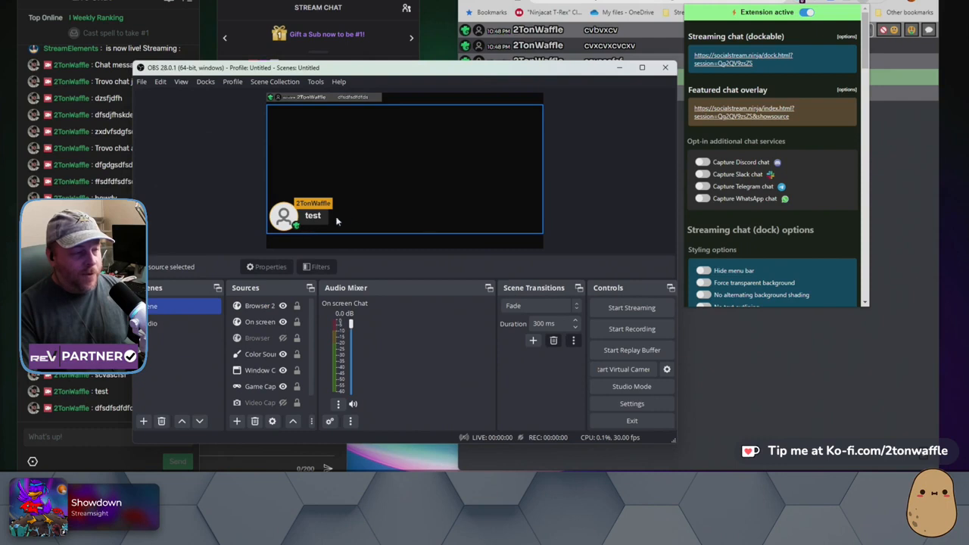
{"action": "left_click", "coordinate": [617, 53]}
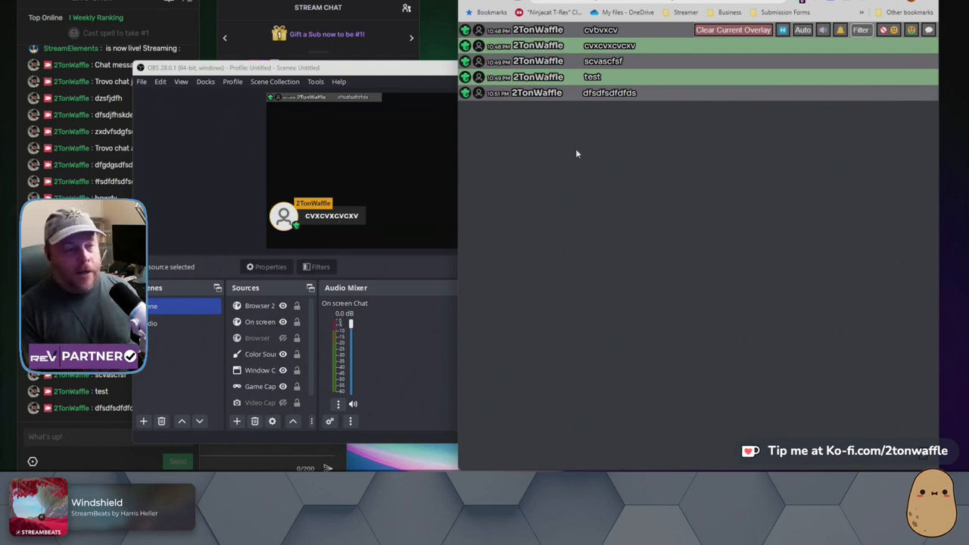
{"action": "left_click", "coordinate": [605, 63]}
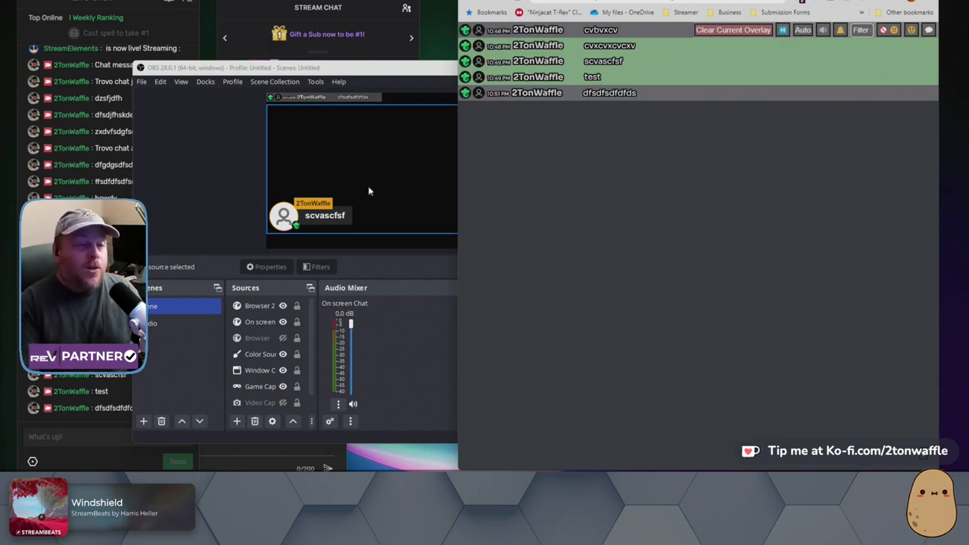
Send the message "twitch chat" from the Twitch chat window, moved clear of the preview, and feature it on the overlay.
{"action": "left_click", "coordinate": [250, 46]}
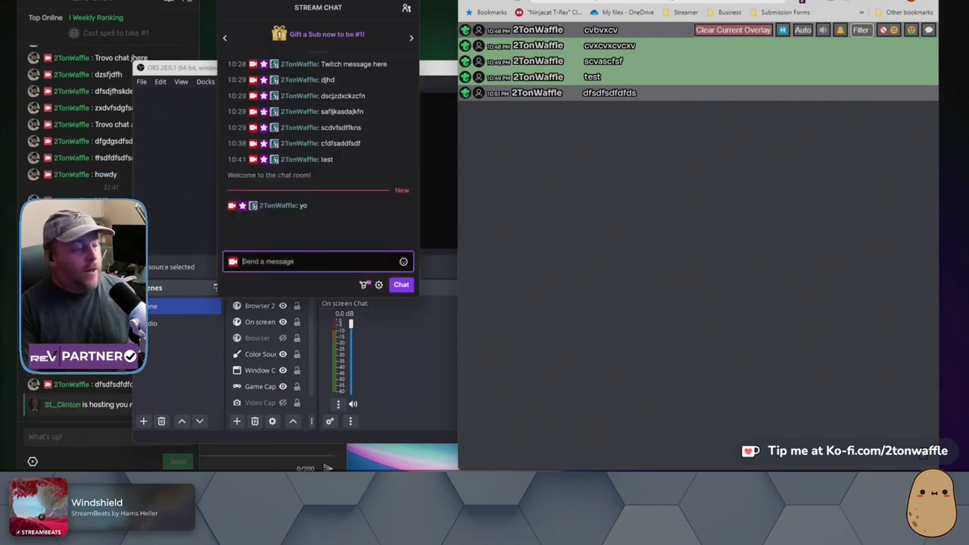
{"action": "left_click_drag", "start_coordinate": [307, 0], "coordinate": [112, 2]}
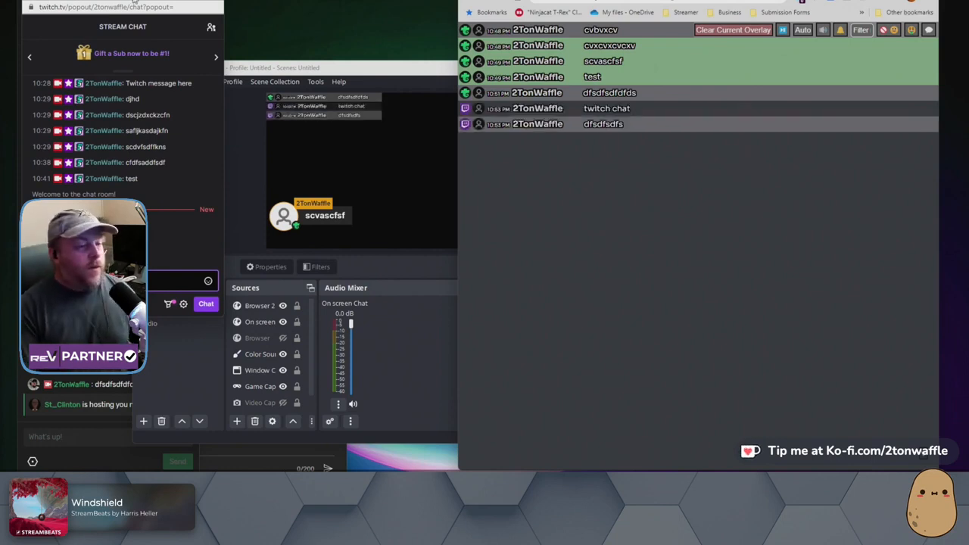
{"action": "left_click_drag", "start_coordinate": [108, 3], "coordinate": [113, 0]}
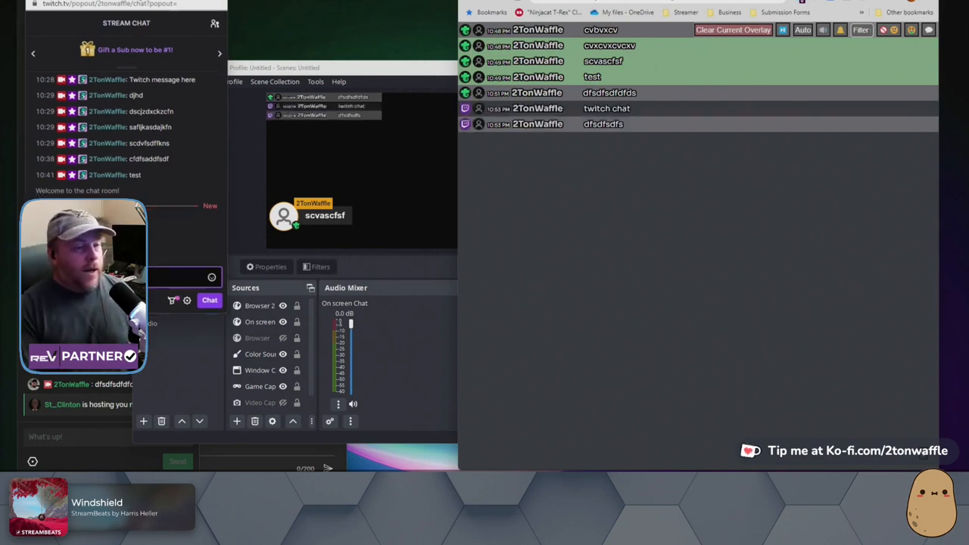
{"action": "left_click", "coordinate": [641, 113]}
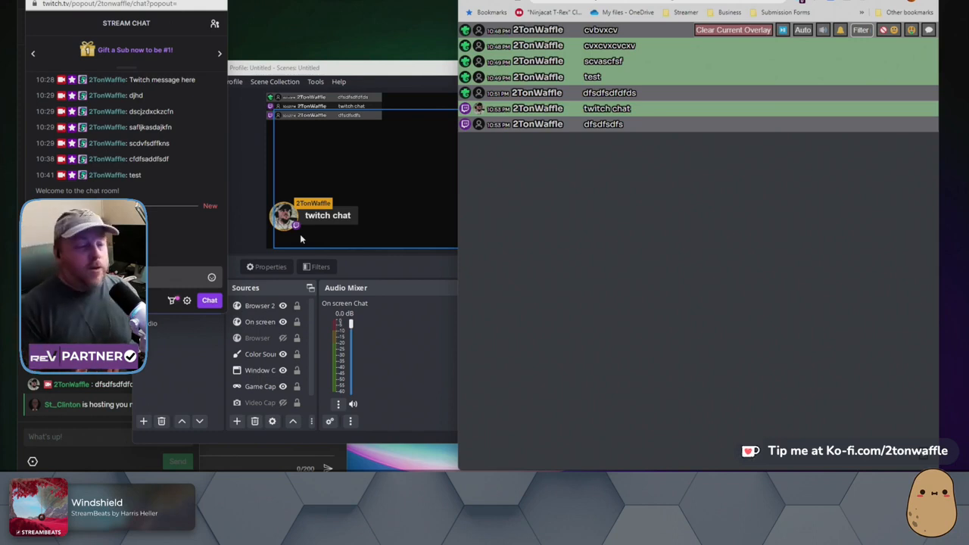
Enlarge the Browser 2 chat source in the preview to about 843 px from the canvas's right edge and 272 px from its bottom.
{"action": "left_click", "coordinate": [288, 148]}
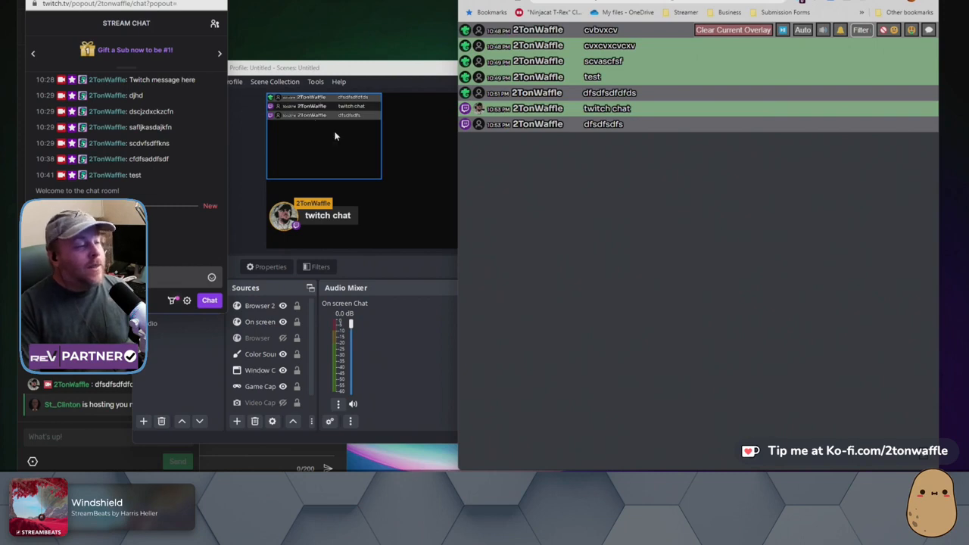
{"action": "left_click", "coordinate": [378, 178]}
{"action": "left_click_drag", "start_coordinate": [378, 177], "coordinate": [422, 200]}
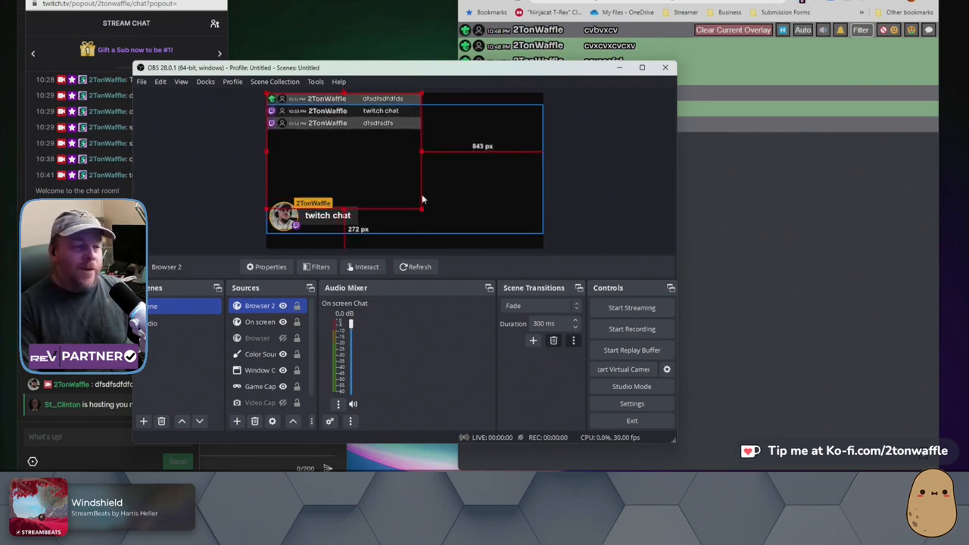
In the extension's featured chat overlay options, enable fade in/out, hiding the overlay after 20s and round edges.
{"action": "left_click", "coordinate": [783, 181]}
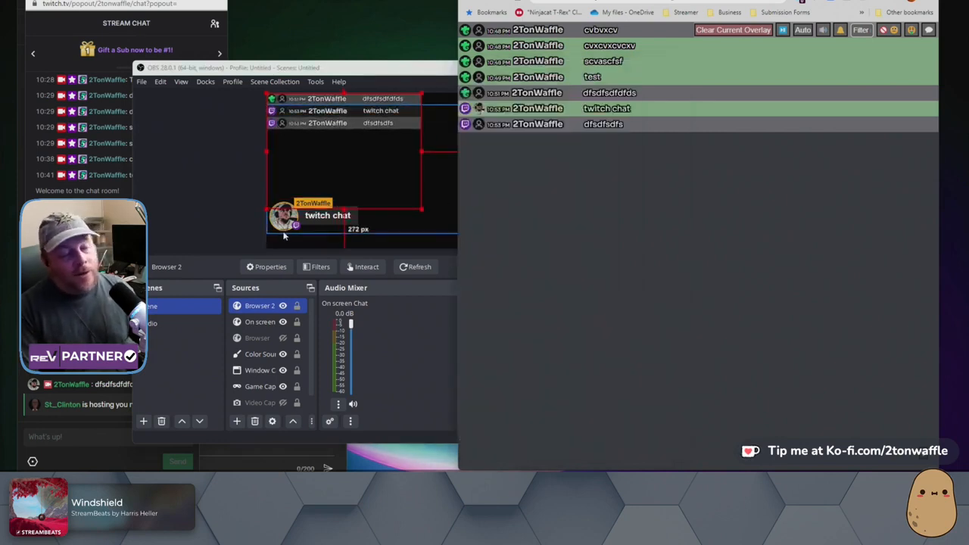
{"action": "left_click", "coordinate": [863, 3]}
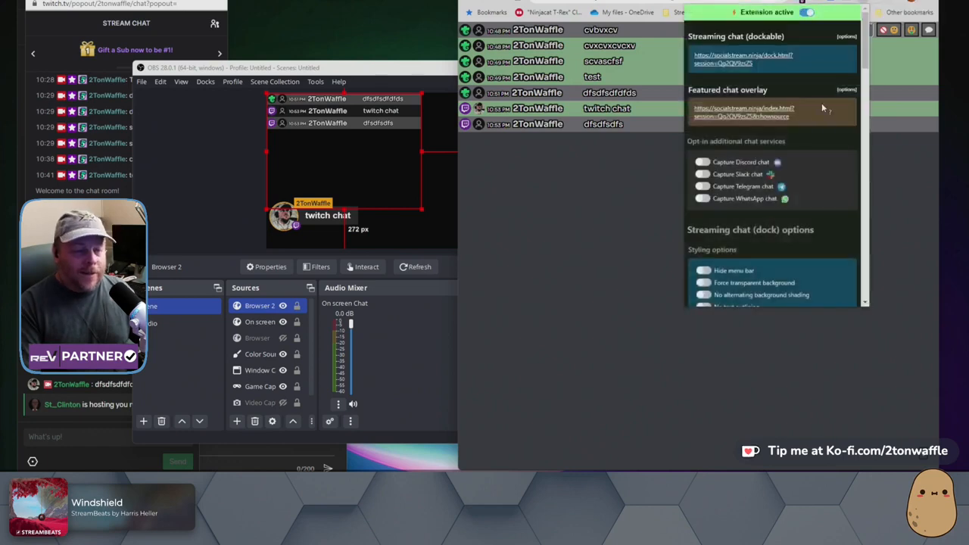
{"action": "scroll", "coordinate": [814, 161], "scroll_direction": "down", "scroll_amount": 3}
{"action": "scroll", "coordinate": [814, 161], "scroll_direction": "up", "scroll_amount": 3}
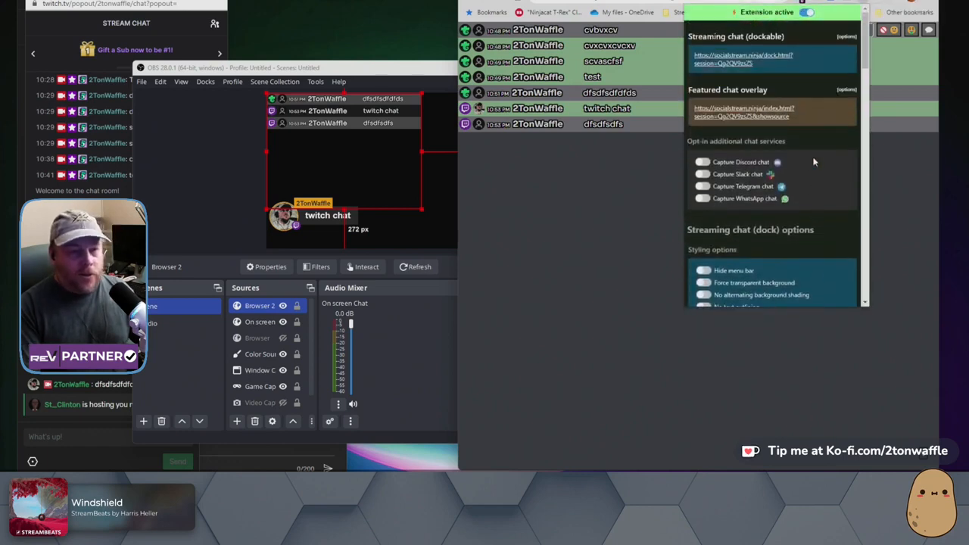
{"action": "left_click", "coordinate": [845, 92]}
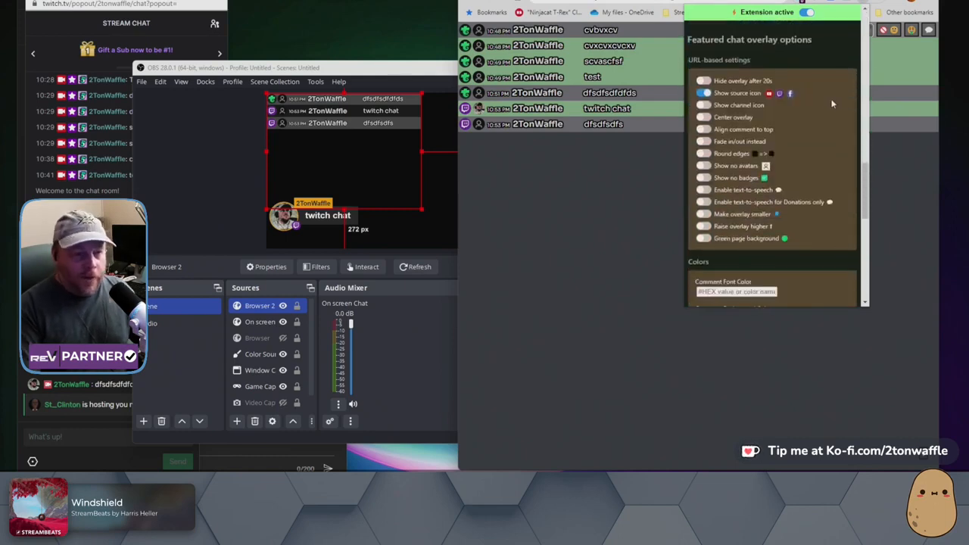
{"action": "left_click", "coordinate": [705, 142]}
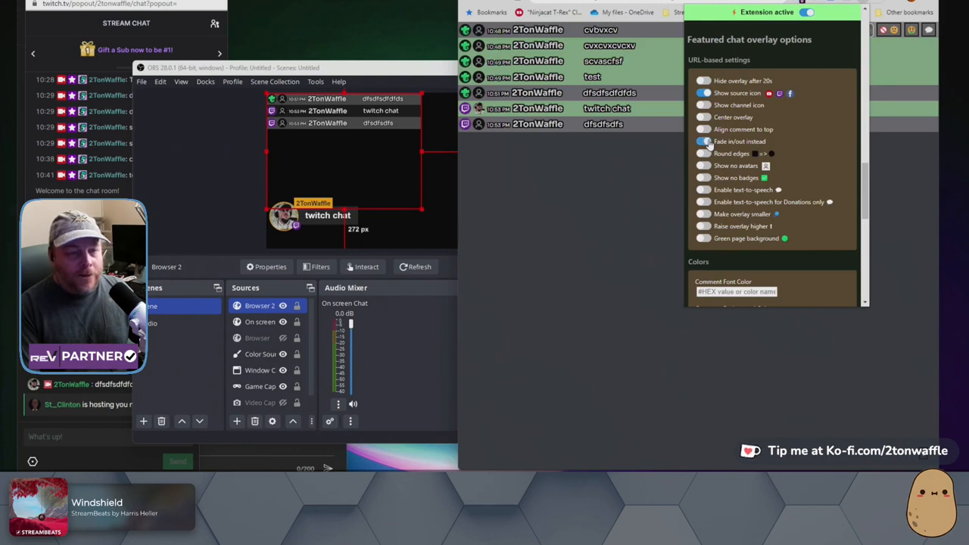
{"action": "left_click", "coordinate": [702, 82]}
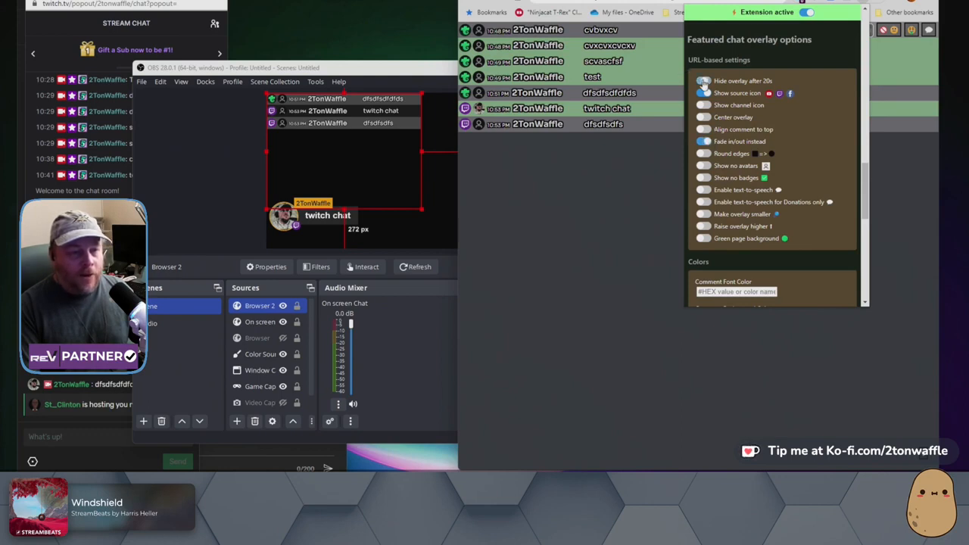
{"action": "left_click", "coordinate": [704, 154]}
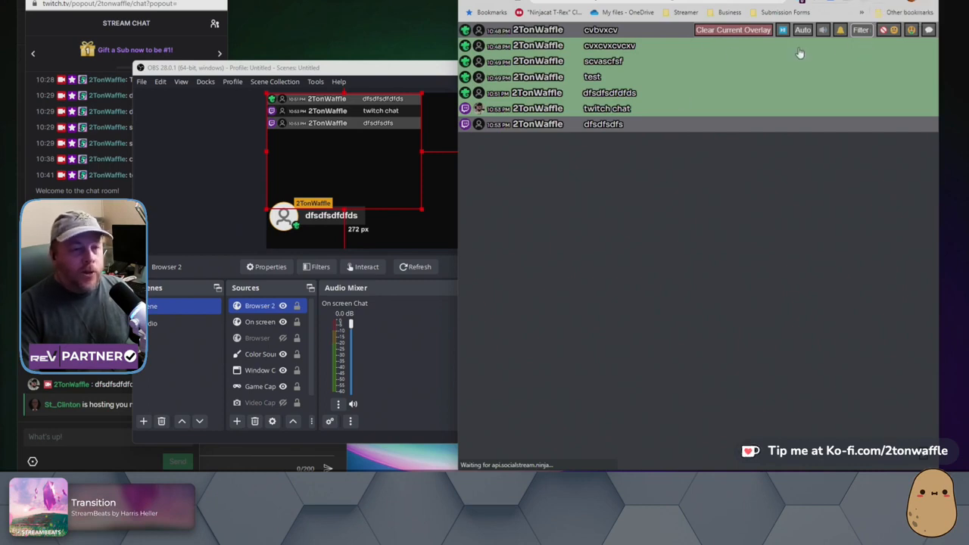
Copy the updated featured chat overlay link from the extension and set it as the URL of the On screen Chat source.
{"action": "left_click", "coordinate": [859, 2]}
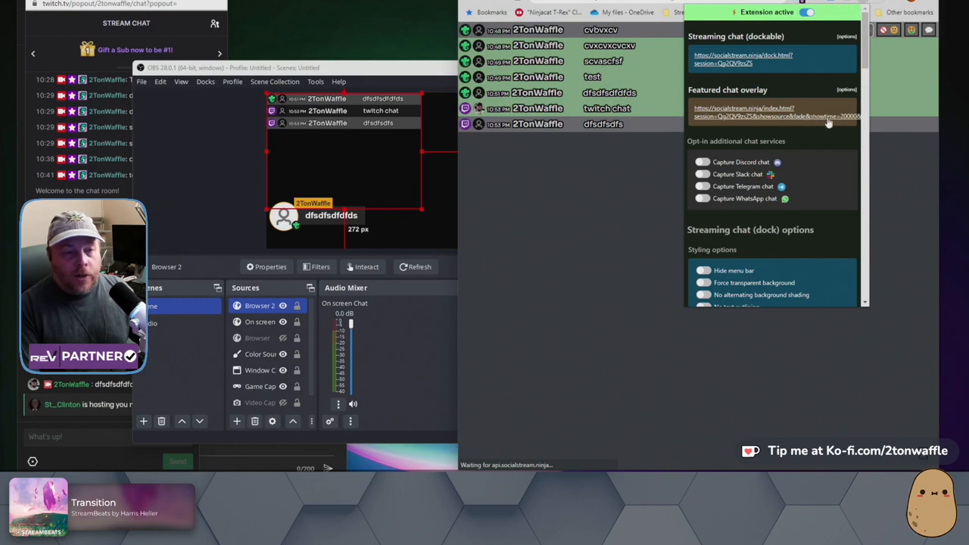
{"action": "right_click", "coordinate": [757, 118]}
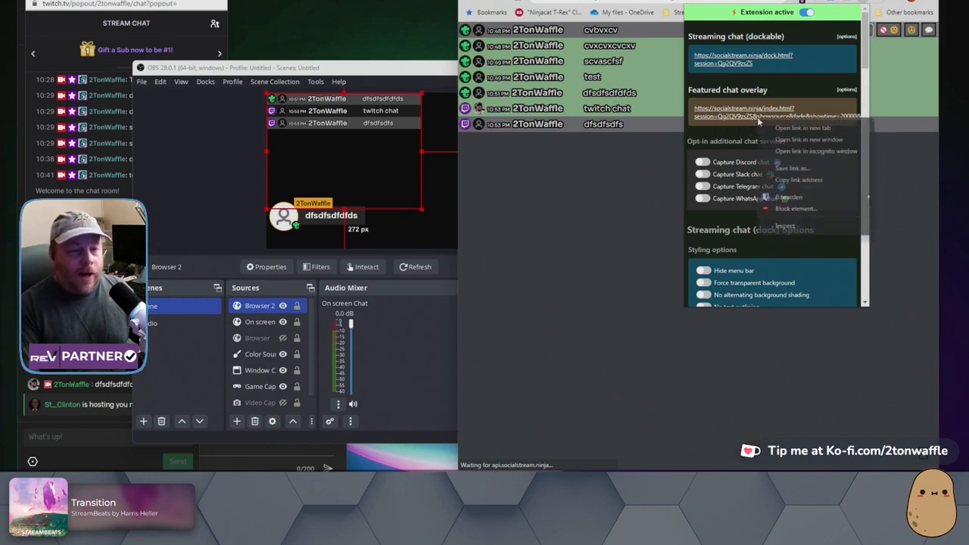
{"action": "left_click", "coordinate": [799, 182]}
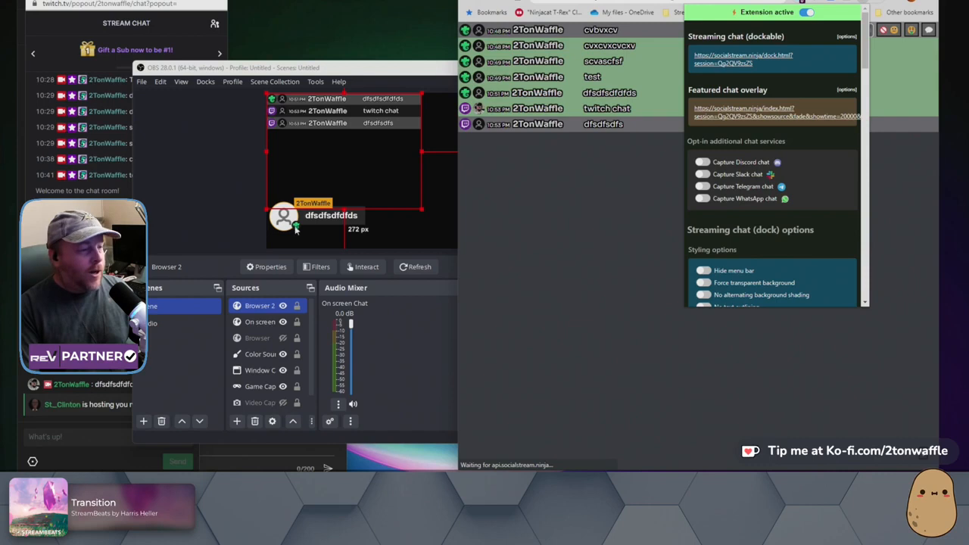
{"action": "left_click", "coordinate": [260, 322]}
{"action": "double_click", "coordinate": [261, 324]}
{"action": "triple_click", "coordinate": [334, 270]}
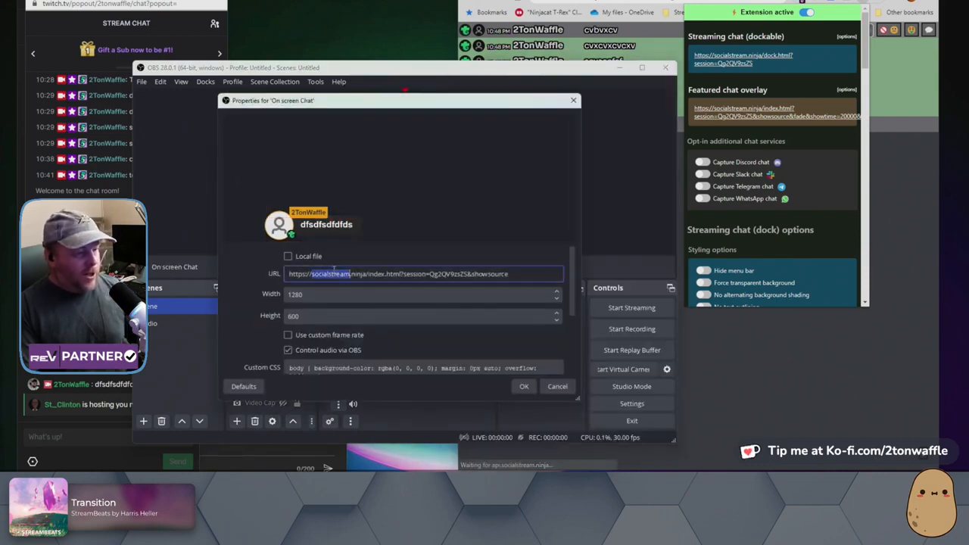
{"action": "key", "text": "ctrl+v"}
{"action": "left_click", "coordinate": [524, 386]}
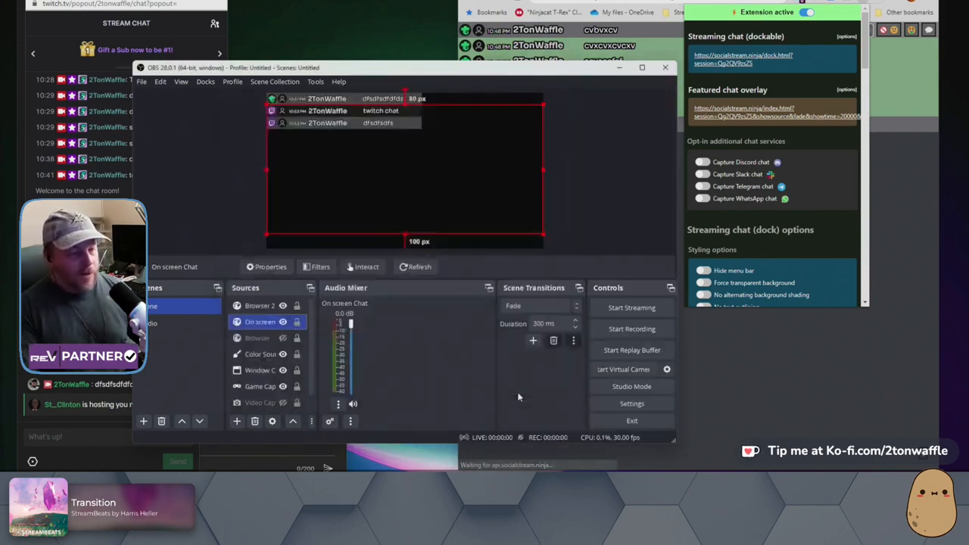
Feature the "twitch chat" and "test" messages from the dock to try out the updated overlay.
{"action": "left_click", "coordinate": [801, 388]}
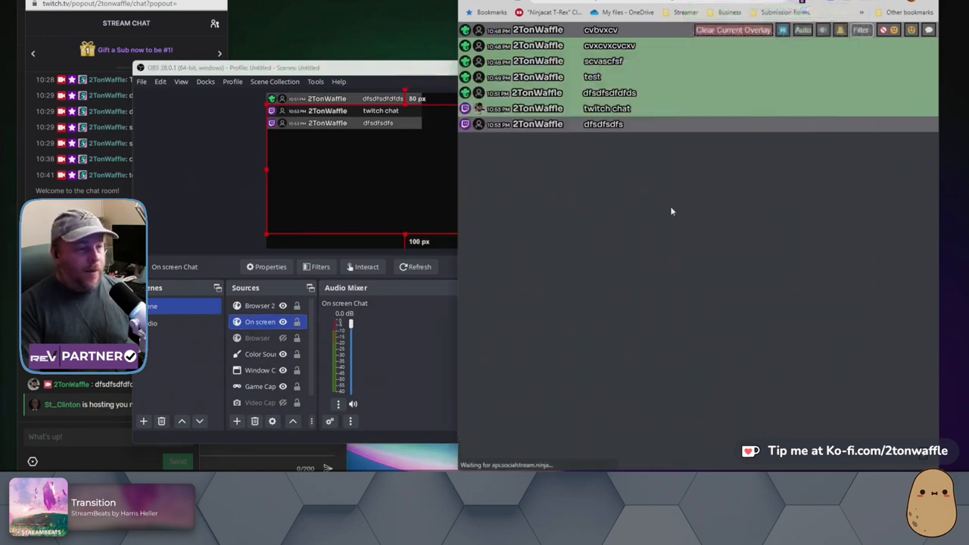
{"action": "left_click", "coordinate": [622, 111]}
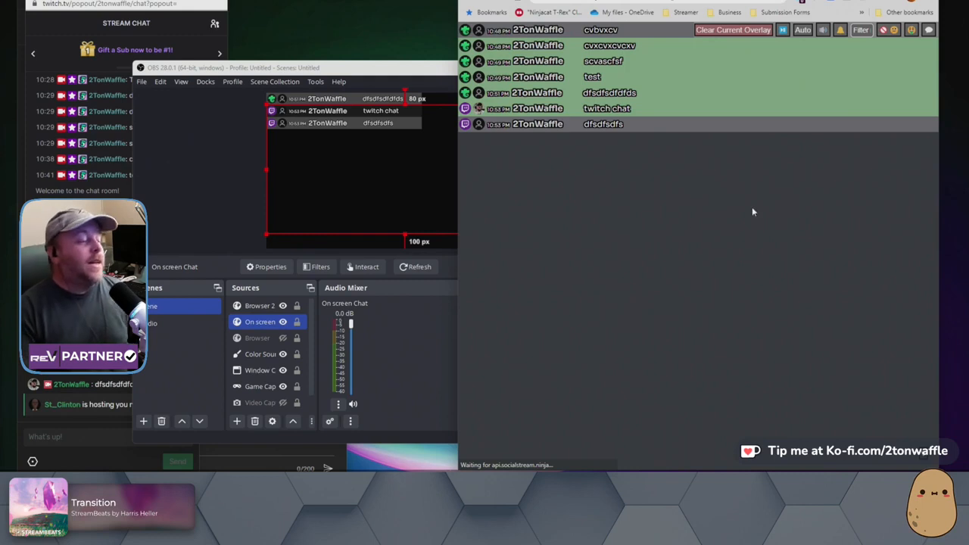
{"action": "left_click", "coordinate": [618, 79]}
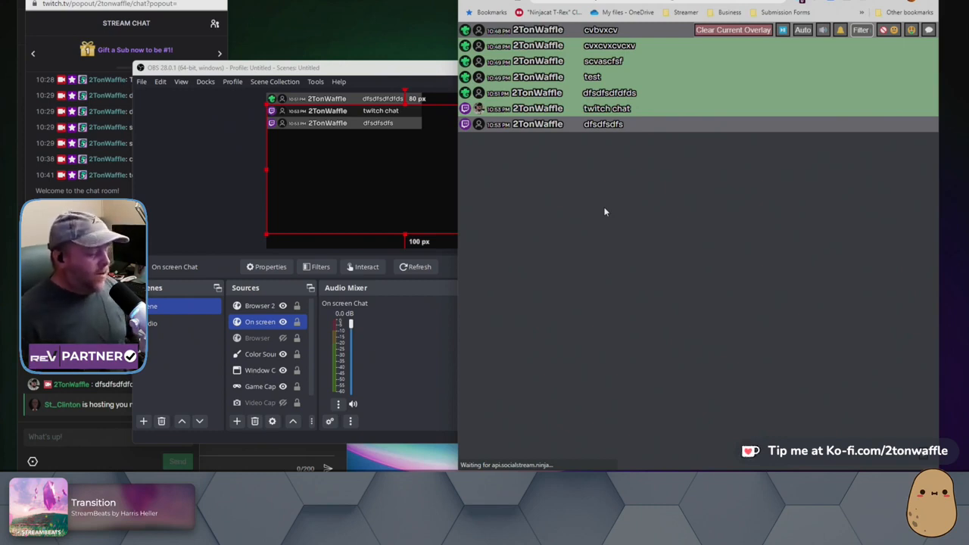
Copy the Social Stream README's GitHub link and post it as a message in the Trovo, YouTube and Twitch chats.
{"action": "left_click", "coordinate": [96, 3]}
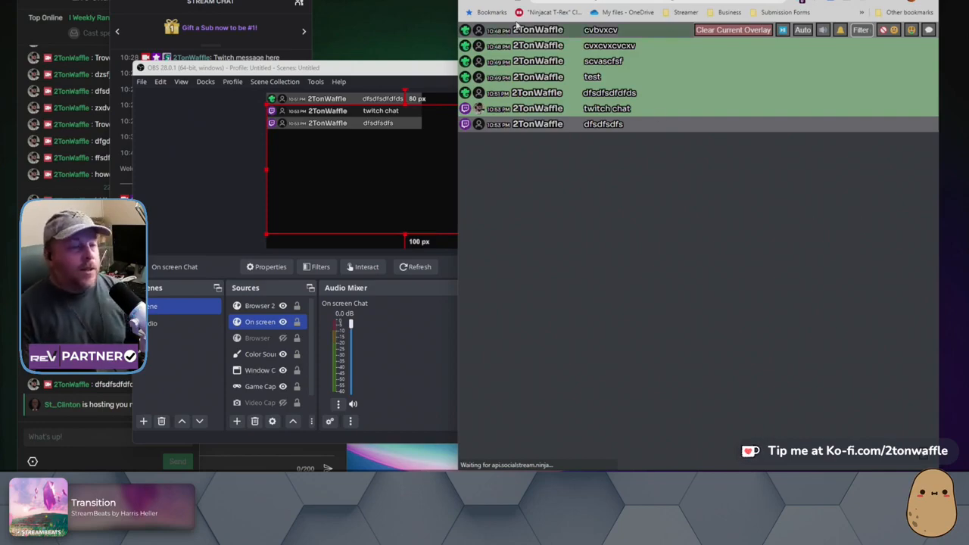
{"action": "key", "text": "ctrl+Tab"}
{"action": "scroll", "coordinate": [636, 166], "scroll_direction": "up", "scroll_amount": 15}
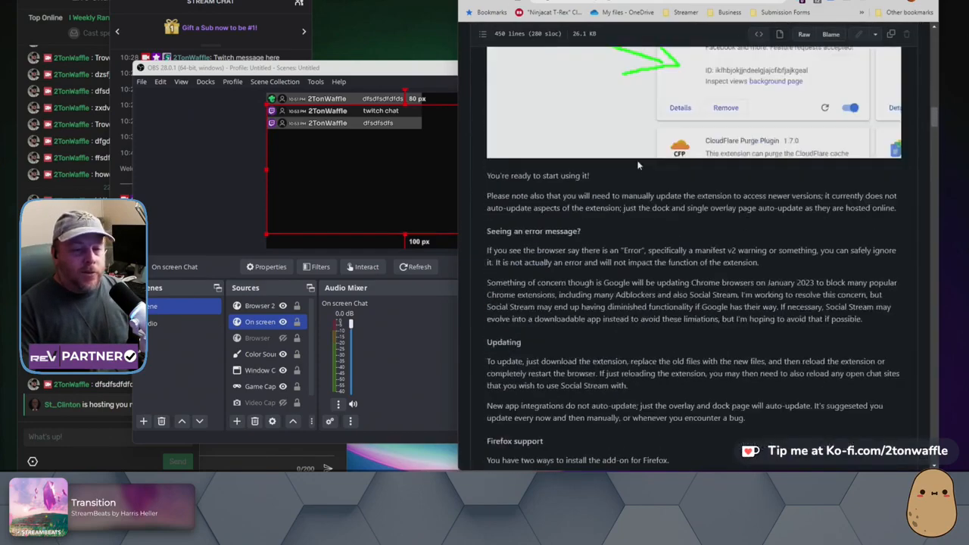
{"action": "scroll", "coordinate": [638, 165], "scroll_direction": "up", "scroll_amount": 15}
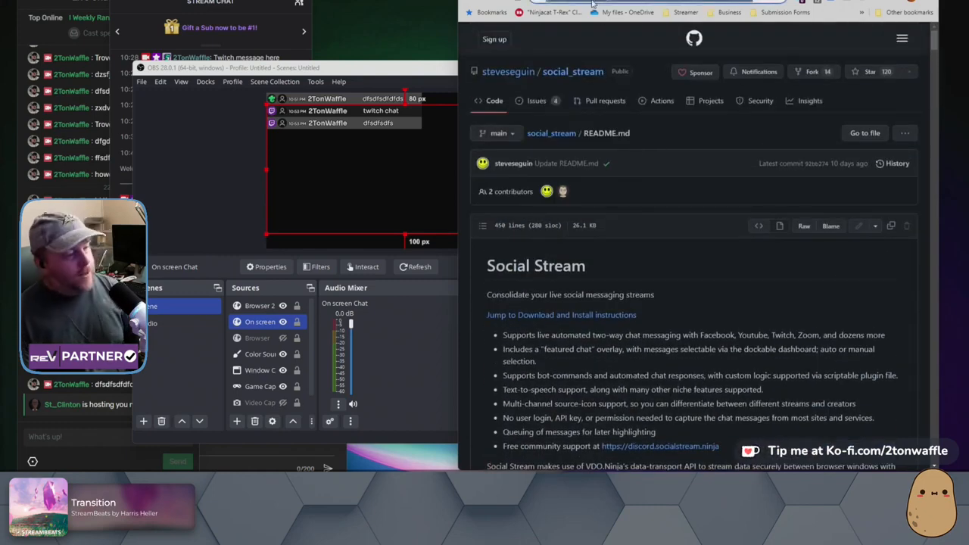
{"action": "left_click", "coordinate": [77, 440]}
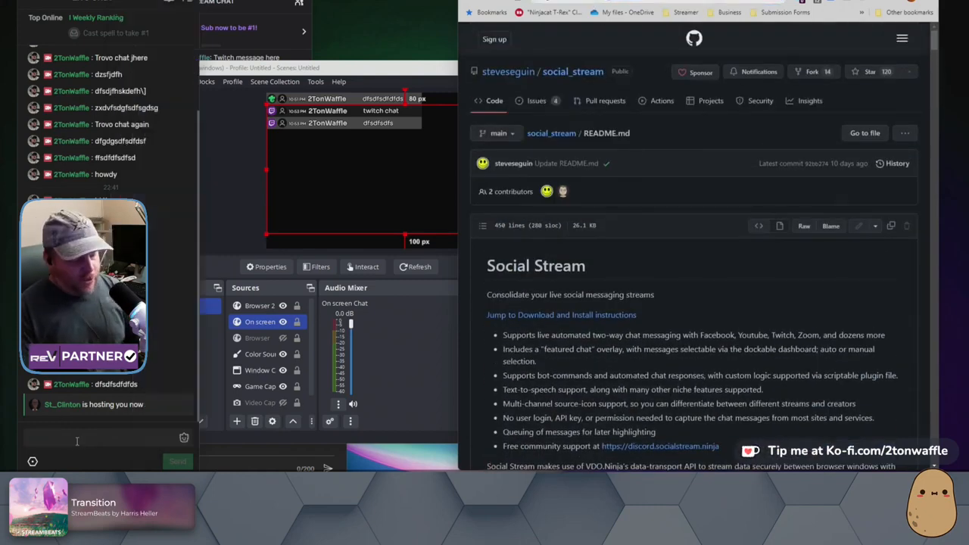
{"action": "key", "text": "ctrl+v"}
{"action": "key", "text": "Return"}
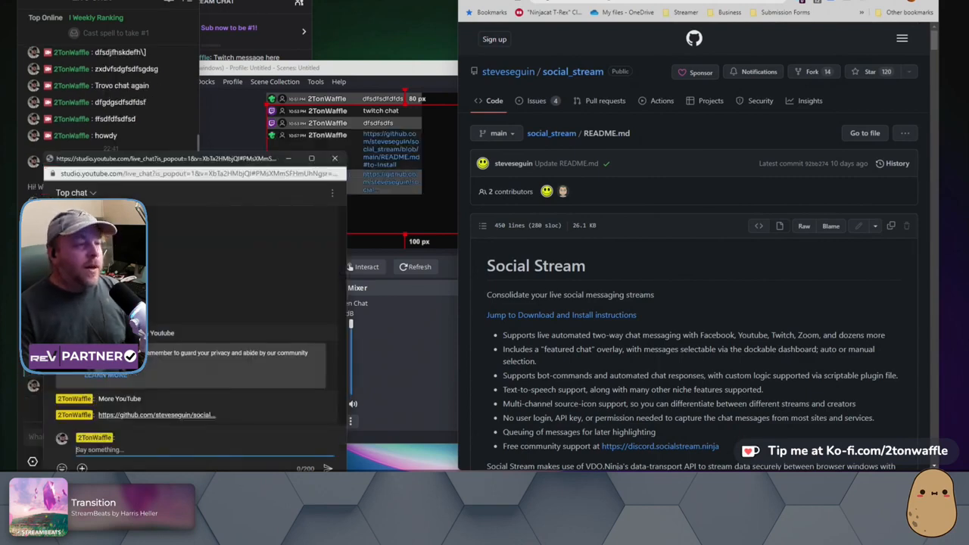
{"action": "left_click", "coordinate": [202, 254]}
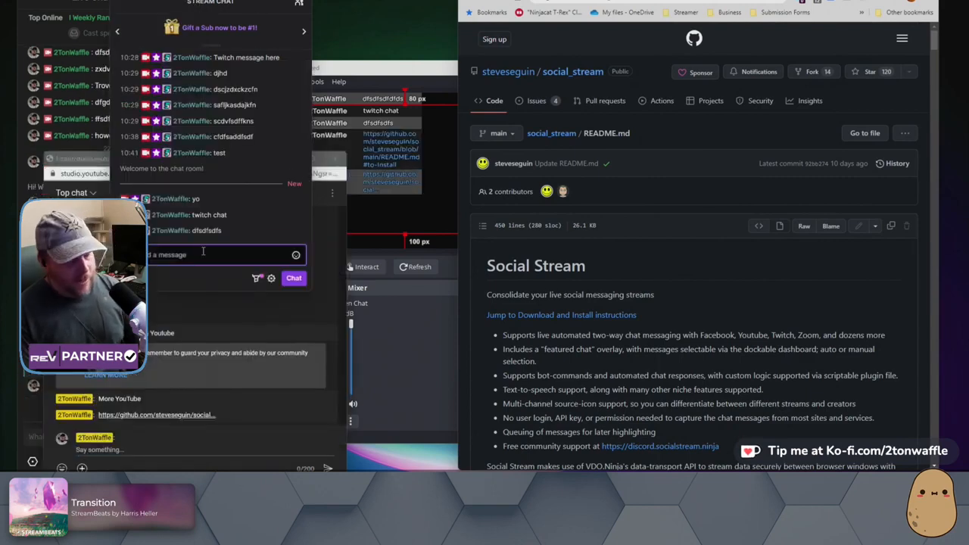
{"action": "key", "text": "ctrl+v"}
{"action": "key", "text": "Return"}
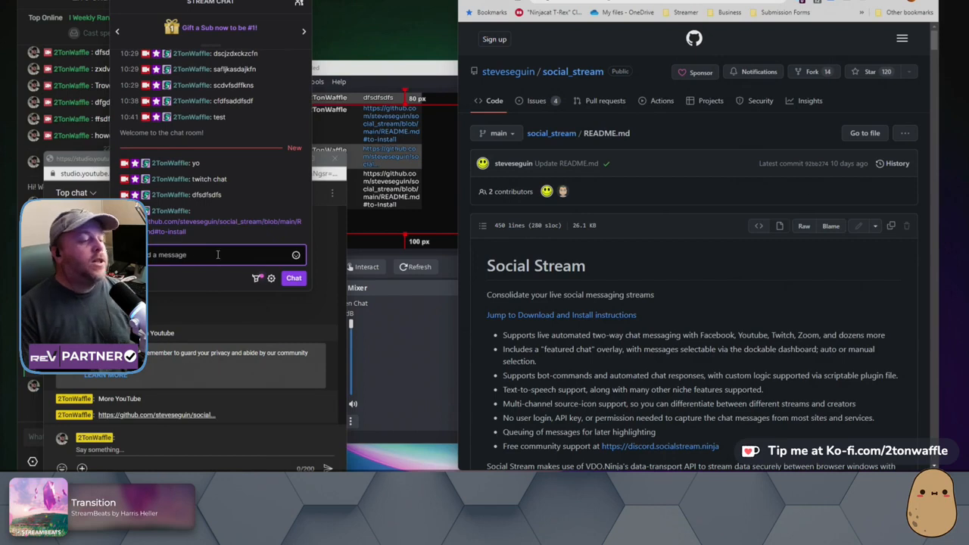
{"action": "left_click", "coordinate": [371, 250]}
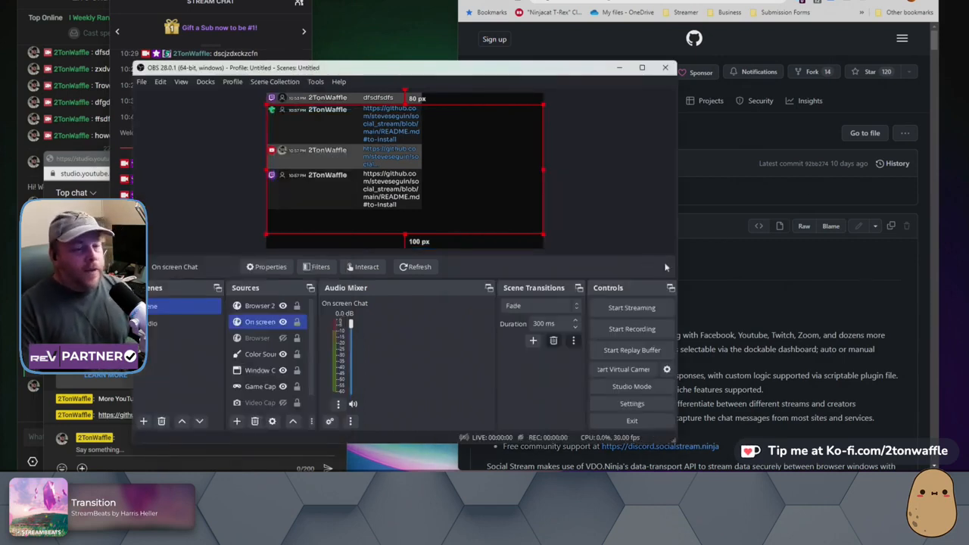
Find the install instructions in the Social Stream README and open the chrome://extensions/ address given there.
{"action": "left_click", "coordinate": [802, 290]}
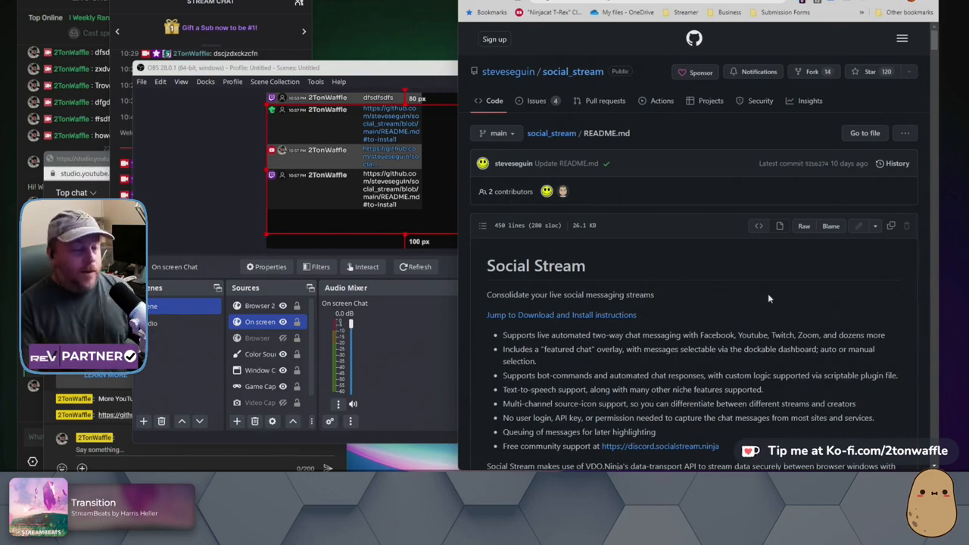
{"action": "scroll", "coordinate": [769, 293], "scroll_direction": "down", "scroll_amount": 3}
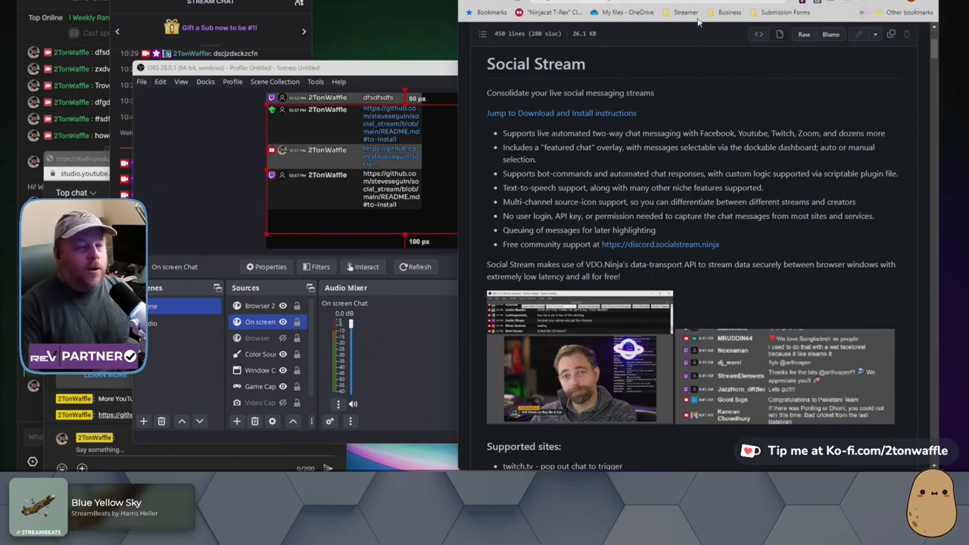
{"action": "scroll", "coordinate": [656, 238], "scroll_direction": "down", "scroll_amount": 4}
{"action": "scroll", "coordinate": [657, 239], "scroll_direction": "down", "scroll_amount": 15}
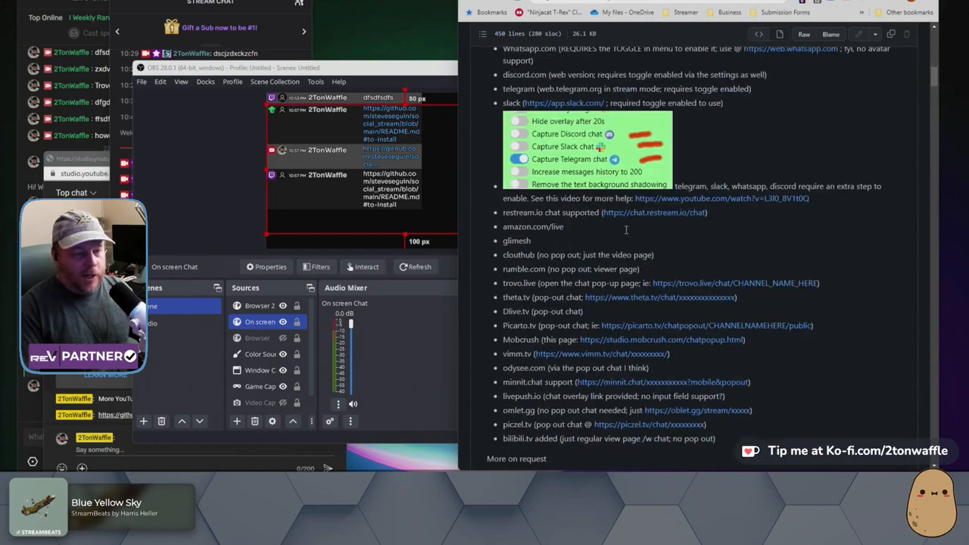
{"action": "scroll", "coordinate": [626, 229], "scroll_direction": "down", "scroll_amount": 4}
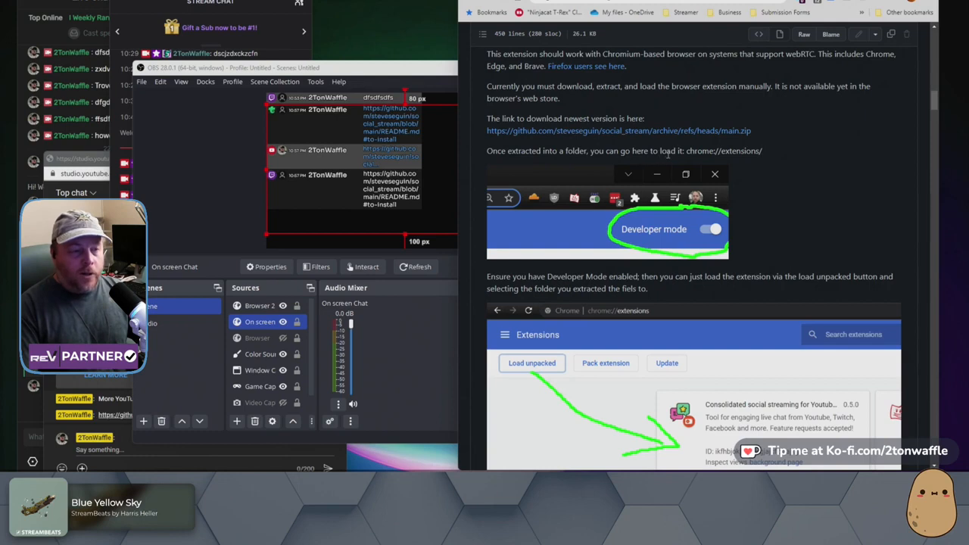
{"action": "left_click_drag", "start_coordinate": [685, 152], "coordinate": [781, 162]}
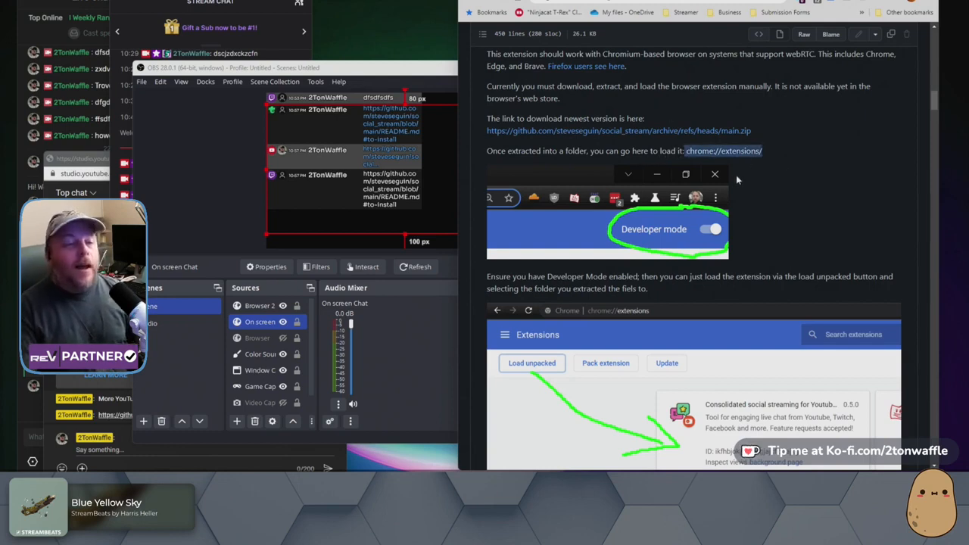
{"action": "key", "text": "ctrl+t"}
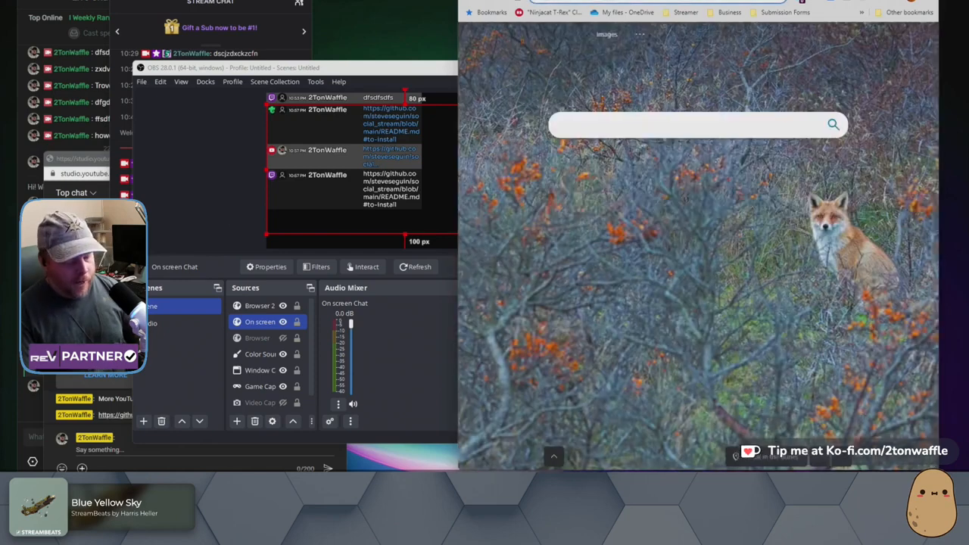
{"action": "key", "text": "ctrl+v"}
{"action": "key", "text": "Return"}
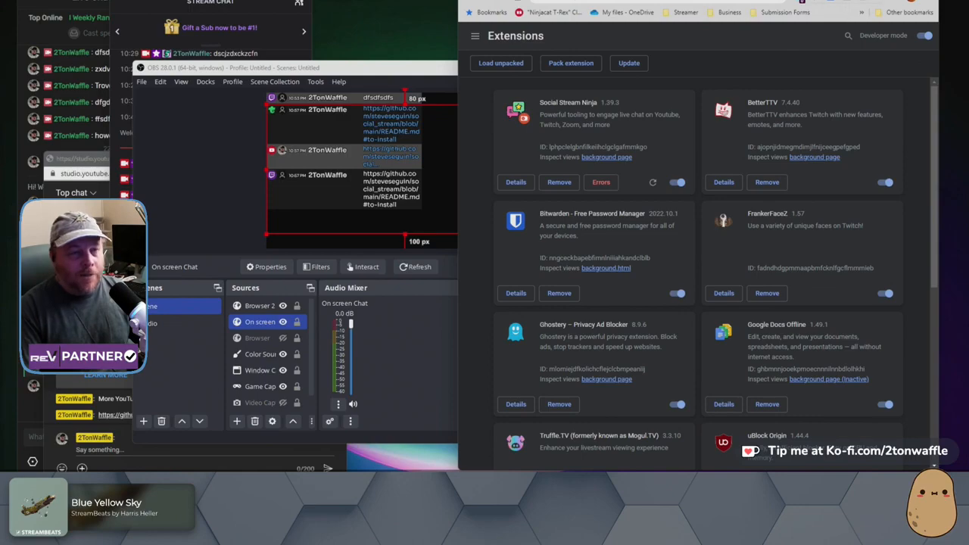
Copy the whole sample CSS block from the README's "More advanced styling customizations" section.
{"action": "key", "text": "ctrl+Tab"}
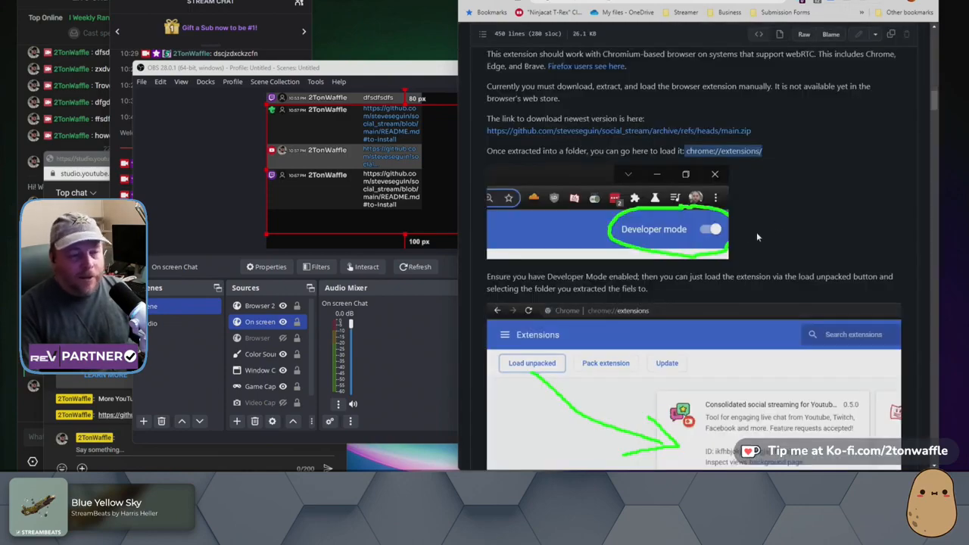
{"action": "scroll", "coordinate": [756, 237], "scroll_direction": "down", "scroll_amount": 15}
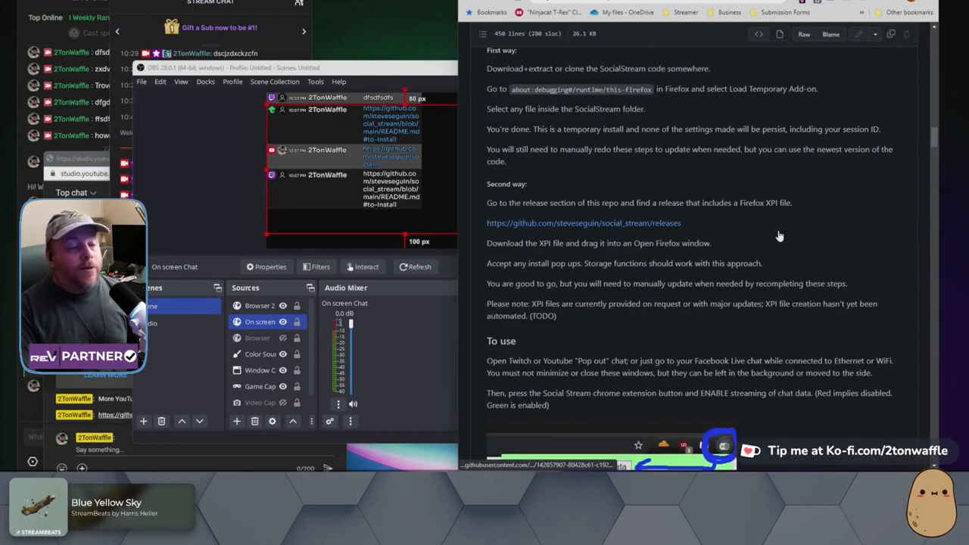
{"action": "scroll", "coordinate": [780, 237], "scroll_direction": "down", "scroll_amount": 15}
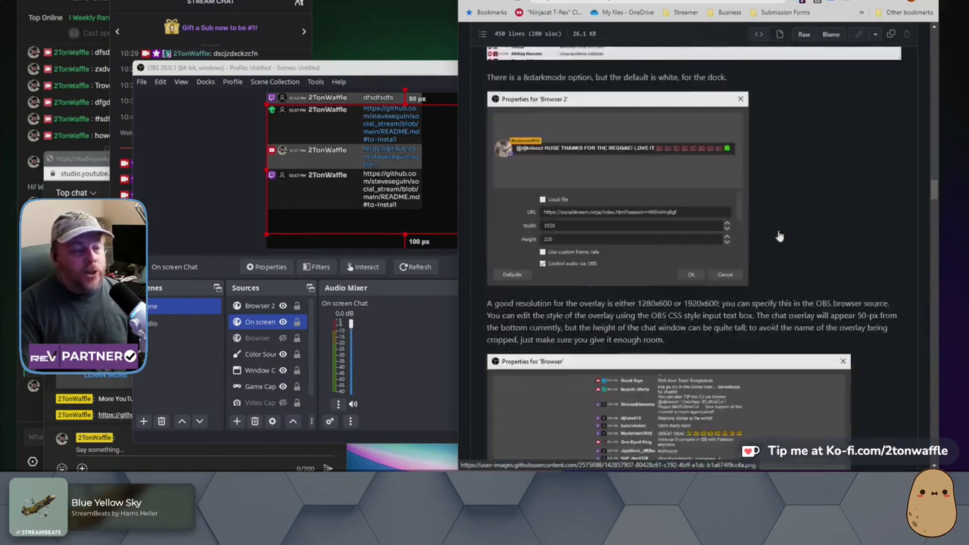
{"action": "scroll", "coordinate": [779, 237], "scroll_direction": "down", "scroll_amount": 15}
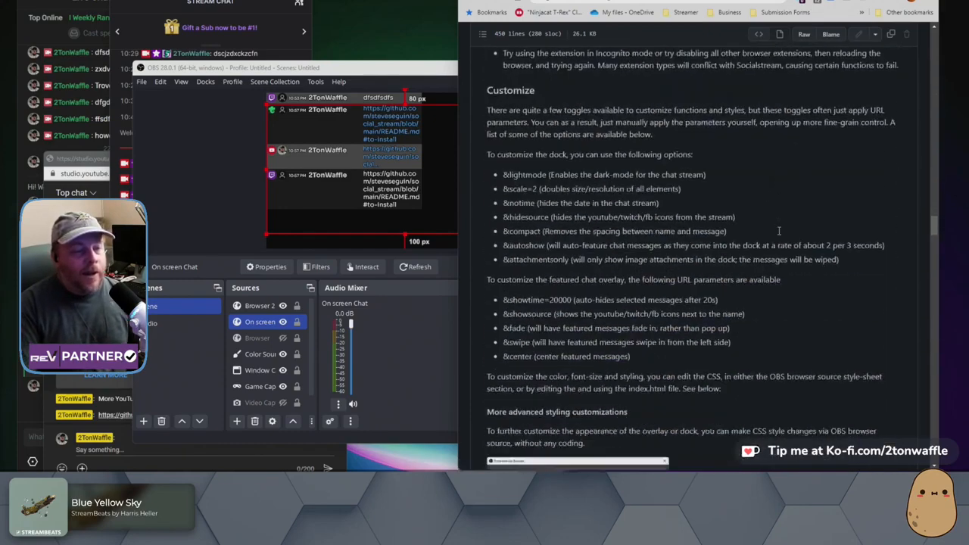
{"action": "scroll", "coordinate": [779, 231], "scroll_direction": "down", "scroll_amount": 4}
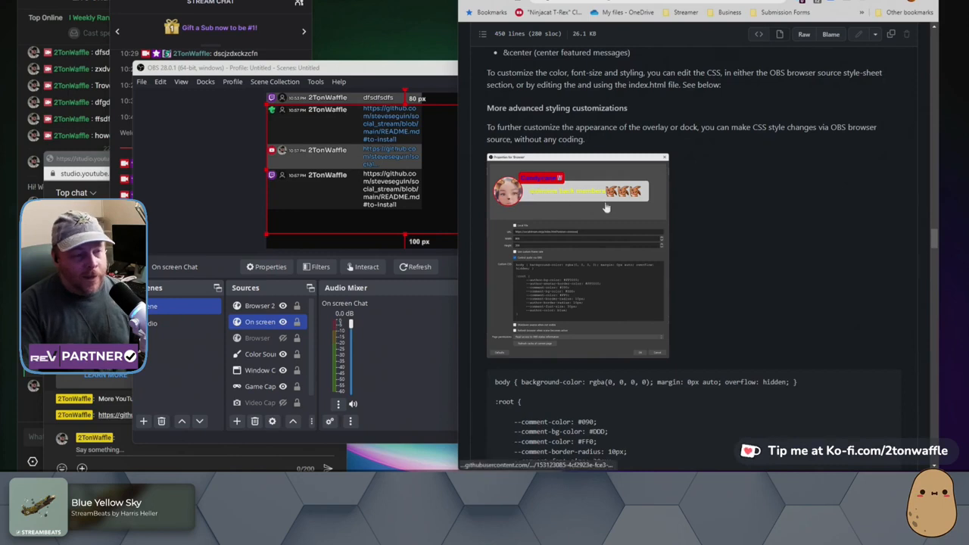
{"action": "scroll", "coordinate": [693, 242], "scroll_direction": "down", "scroll_amount": 3}
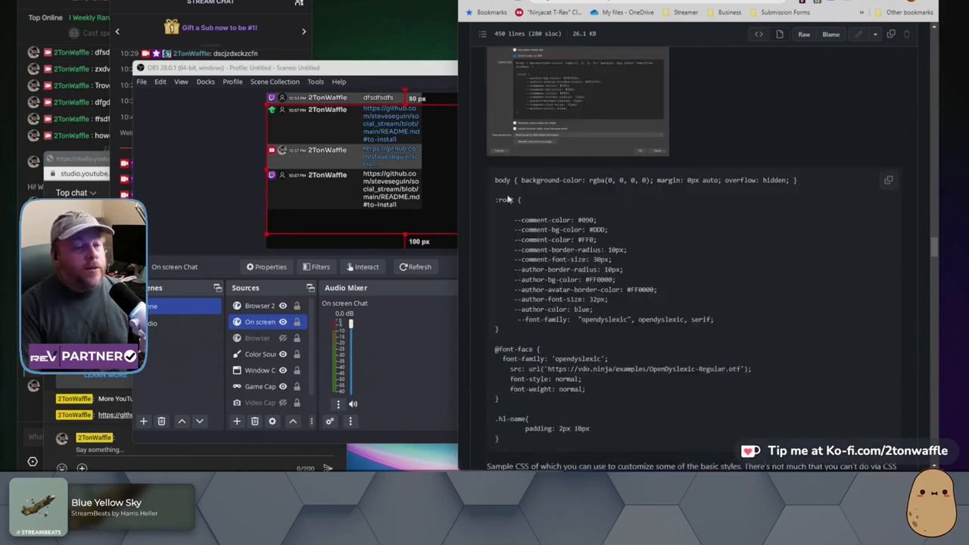
{"action": "left_click_drag", "start_coordinate": [492, 182], "coordinate": [592, 438]}
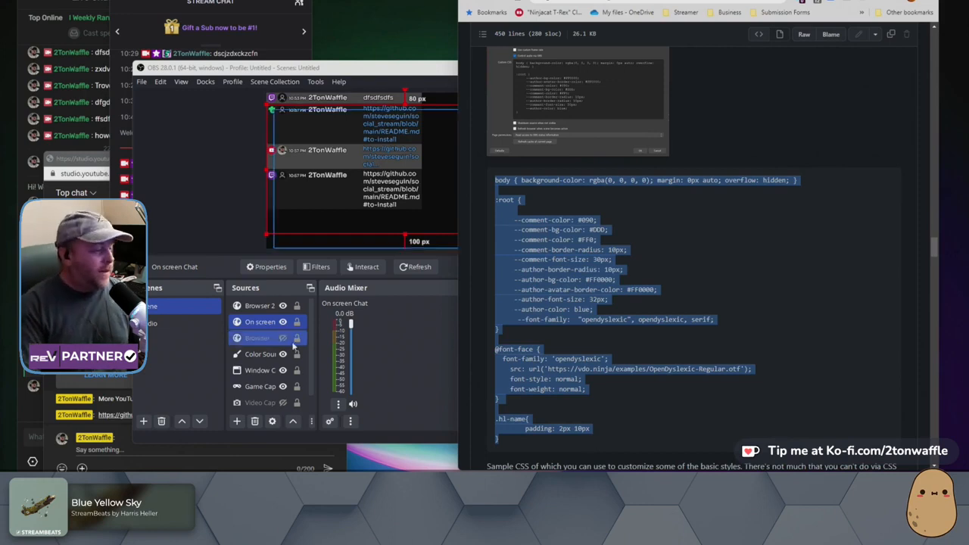
Replace the custom CSS of the On screen Chat source with the copied sample CSS.
{"action": "double_click", "coordinate": [252, 321]}
{"action": "scroll", "coordinate": [252, 322], "scroll_direction": "down", "scroll_amount": 2}
{"action": "left_click", "coordinate": [381, 272]}
{"action": "key", "text": "ctrl+a"}
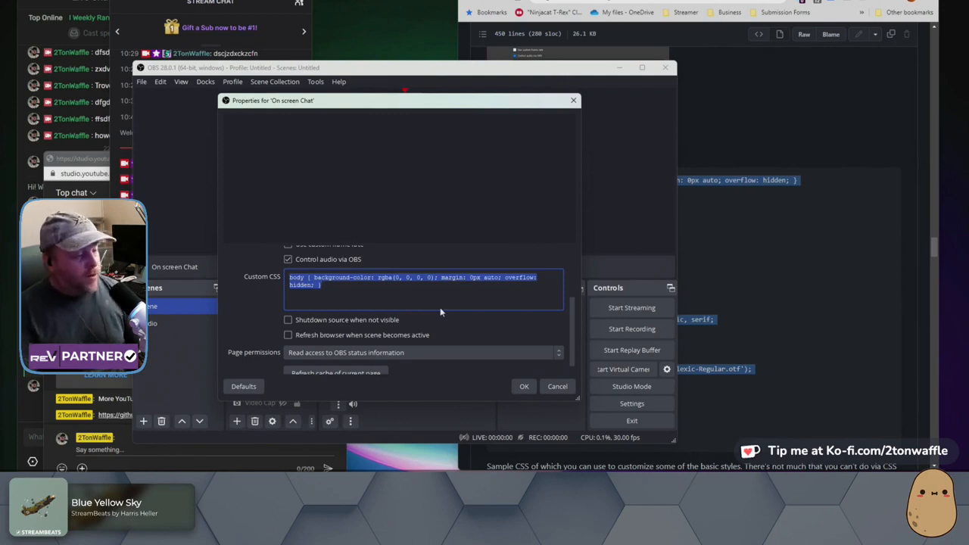
{"action": "type", "text": ".h1-name{     padding: 2px 10px }"}
{"action": "left_click", "coordinate": [523, 386]}
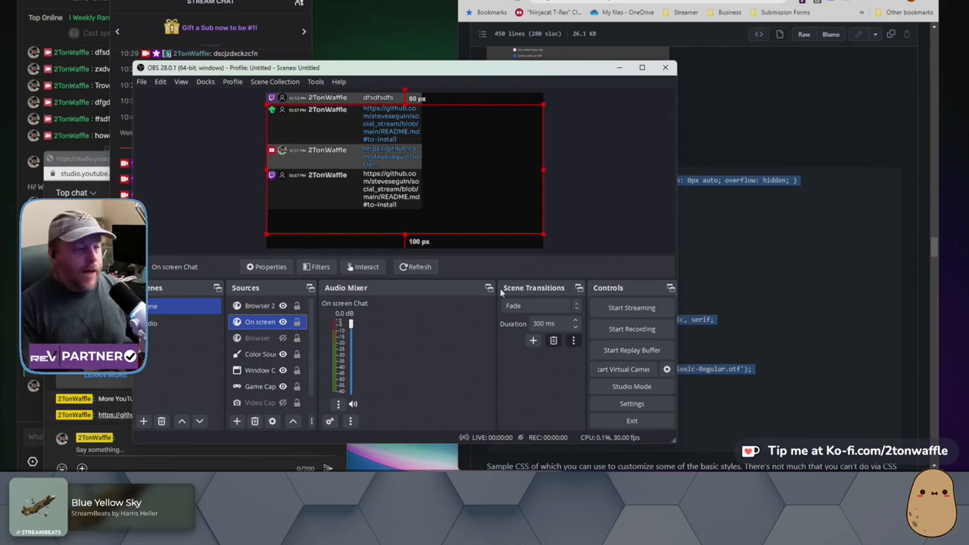
Feature the Twitch message containing the GitHub link from the dock to try out the overlay's sample styling.
{"action": "left_click", "coordinate": [679, 170]}
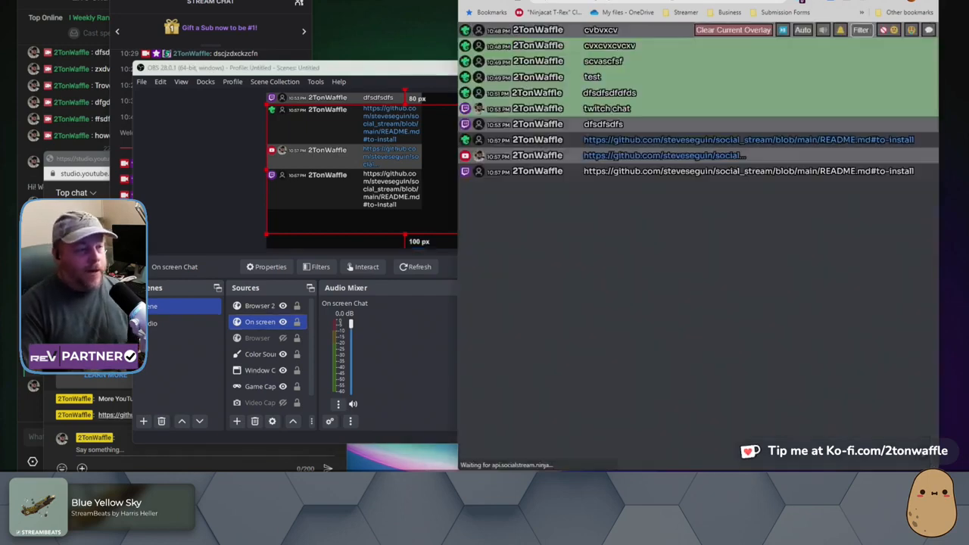
{"action": "left_click", "coordinate": [643, 174]}
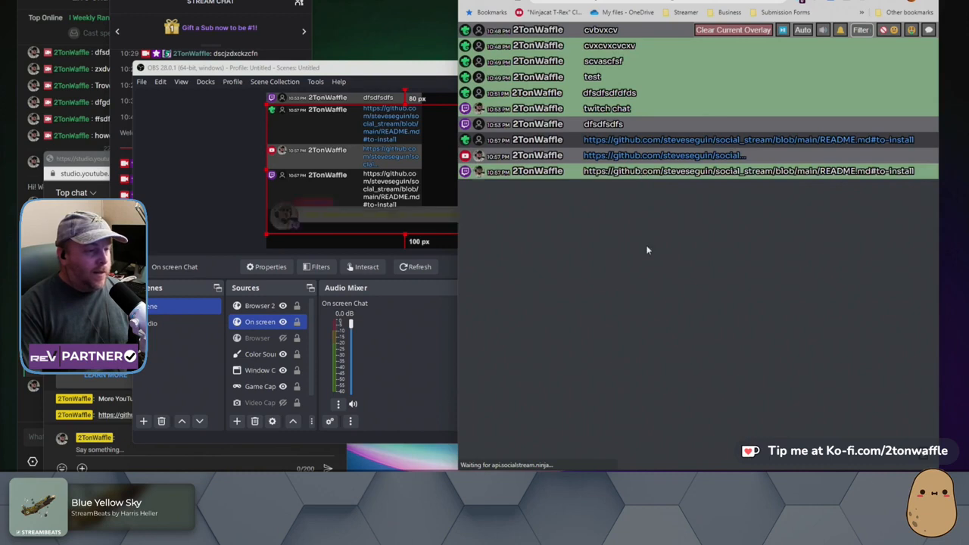
{"action": "left_click", "coordinate": [184, 187]}
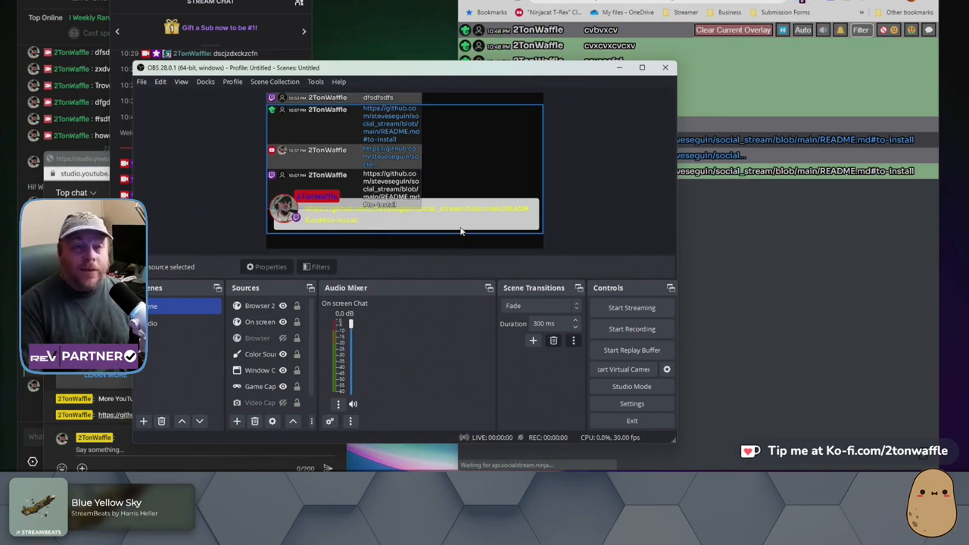
Review the comment background colour in the README's sample CSS and remove the sample styling from the On screen Chat source's custom CSS.
{"action": "left_click", "coordinate": [733, 251]}
{"action": "left_click", "coordinate": [575, 1]}
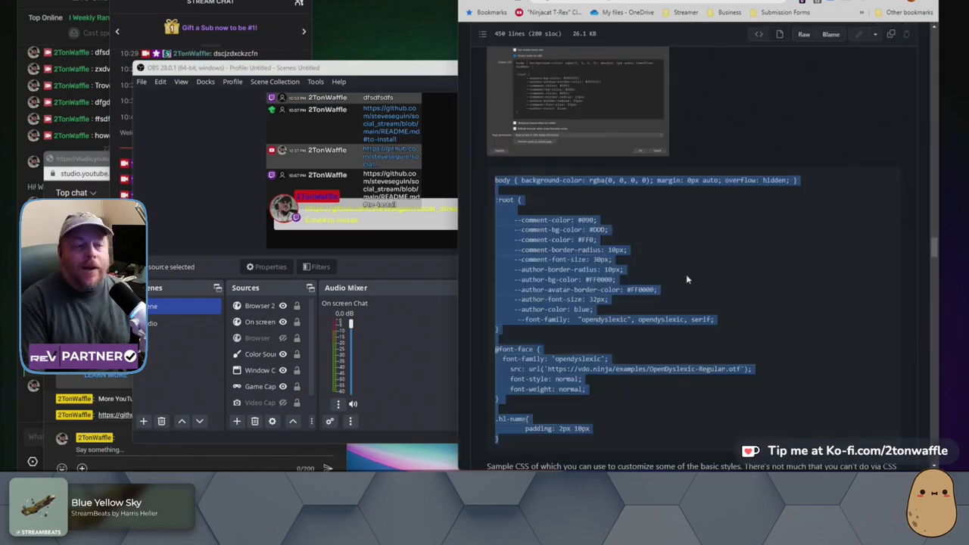
{"action": "scroll", "coordinate": [688, 279], "scroll_direction": "up", "scroll_amount": 3}
{"action": "scroll", "coordinate": [717, 284], "scroll_direction": "down", "scroll_amount": 3}
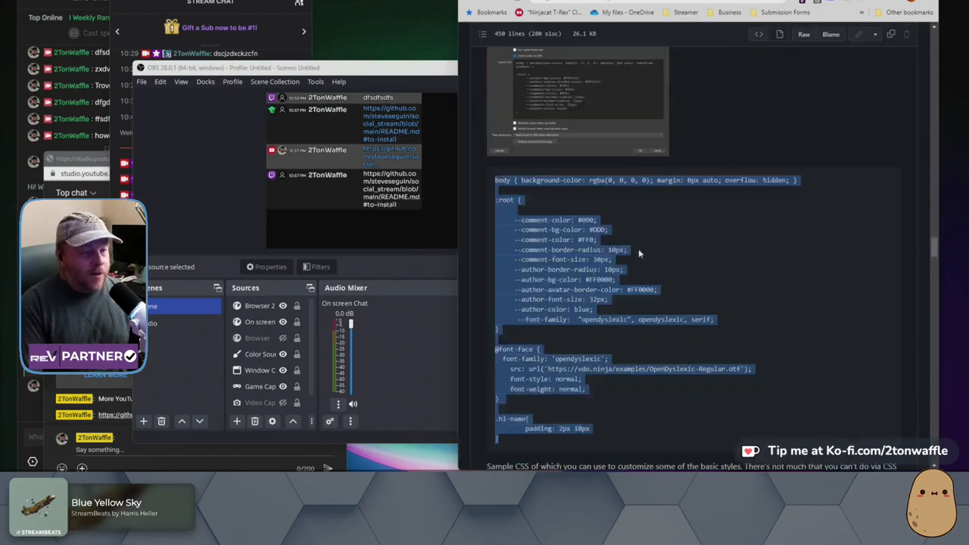
{"action": "left_click", "coordinate": [250, 324]}
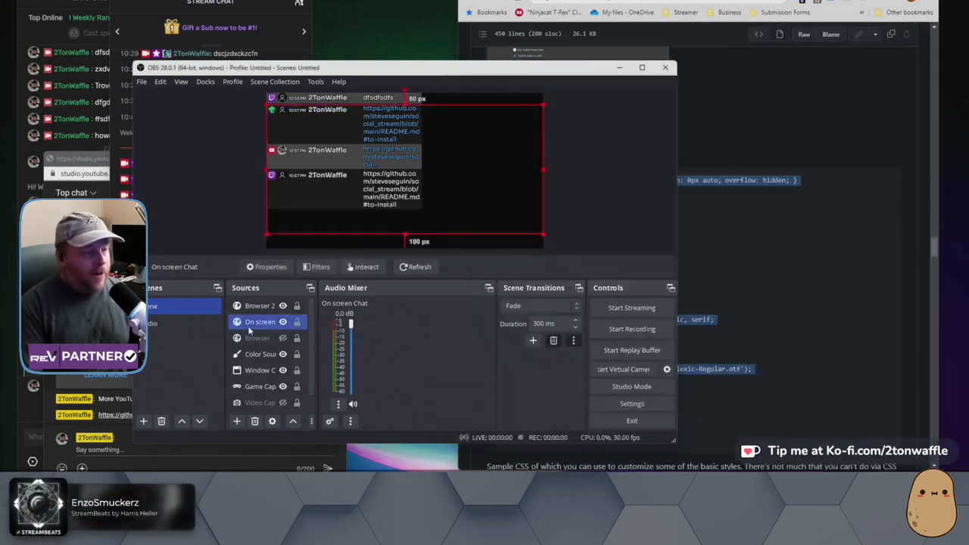
{"action": "double_click", "coordinate": [250, 330]}
{"action": "left_click", "coordinate": [646, 245]}
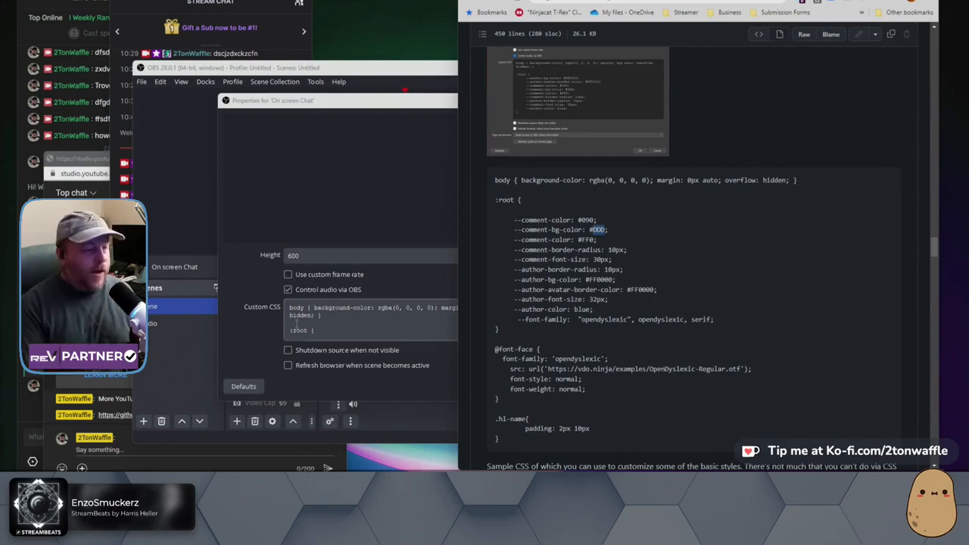
{"action": "left_click", "coordinate": [513, 385]}
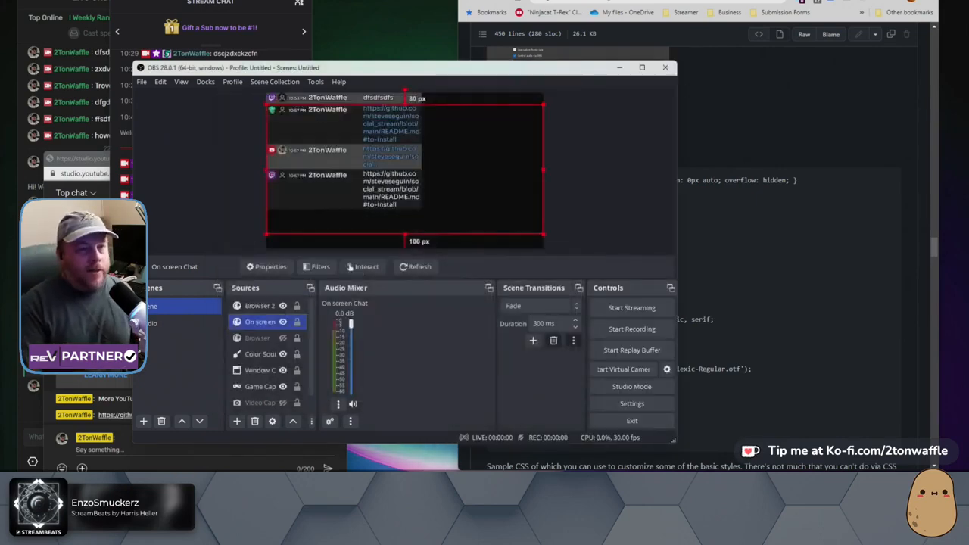
Feature the Twitch message "dfsdfsdfs" from the dock to check the overlay's styling in OBS.
{"action": "key", "text": "alt+Tab"}
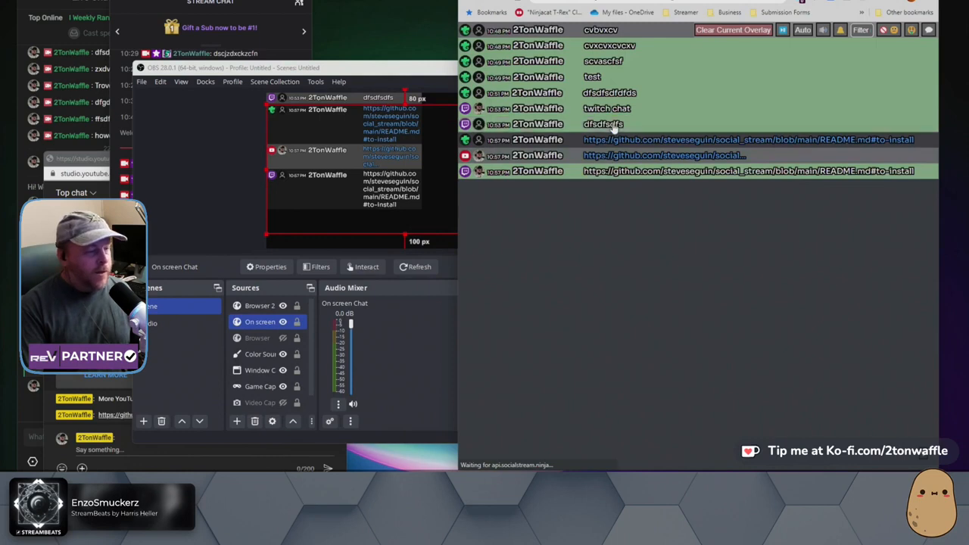
{"action": "left_click", "coordinate": [610, 124]}
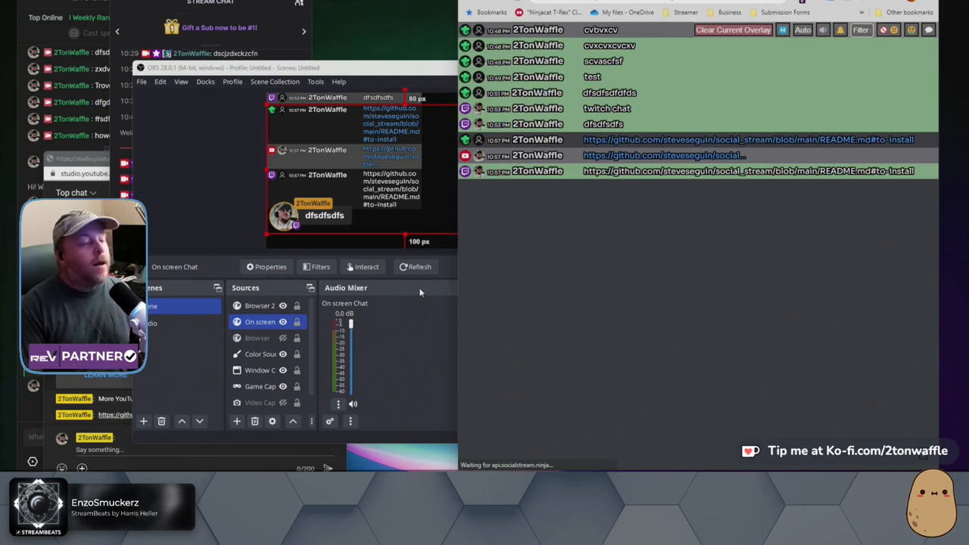
{"action": "left_click", "coordinate": [184, 225]}
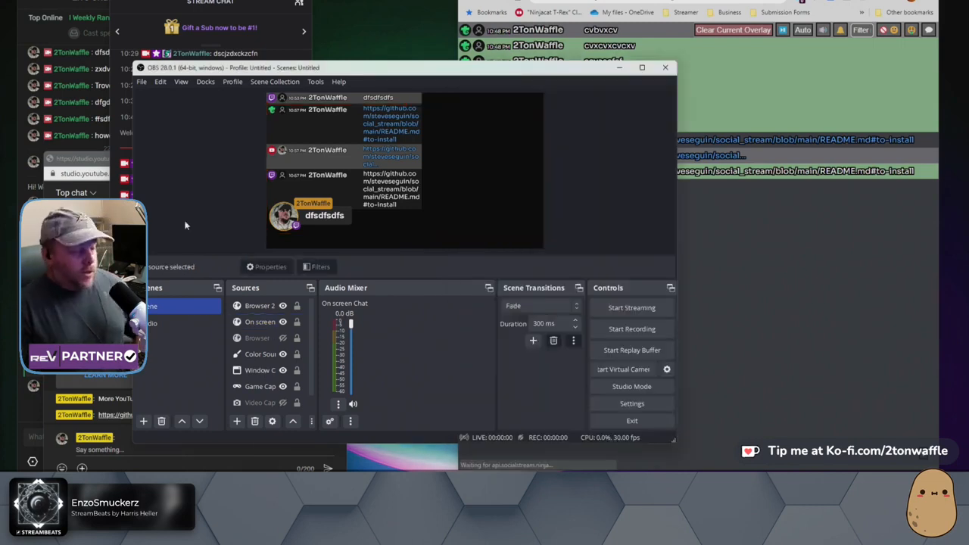
Bring the browser to the front and review the README from its pre-styled templates section through Support, Credit and Contributors.
{"action": "left_click", "coordinate": [689, 253]}
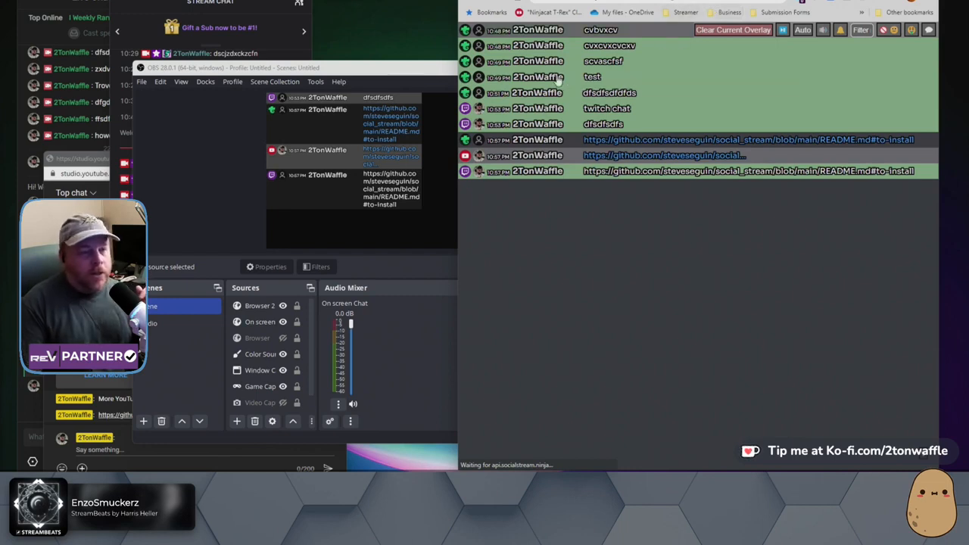
{"action": "left_click", "coordinate": [626, 112]}
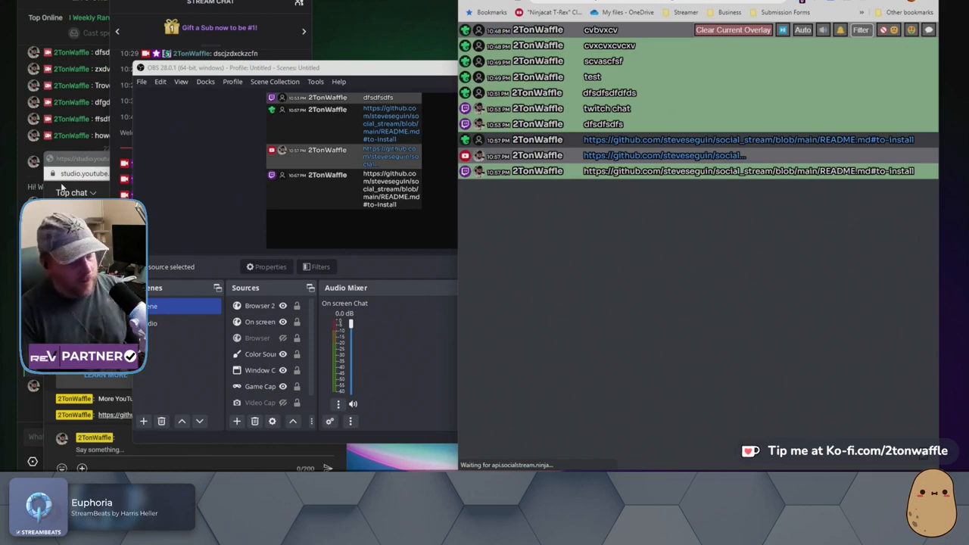
{"action": "key", "text": "ctrl+Tab"}
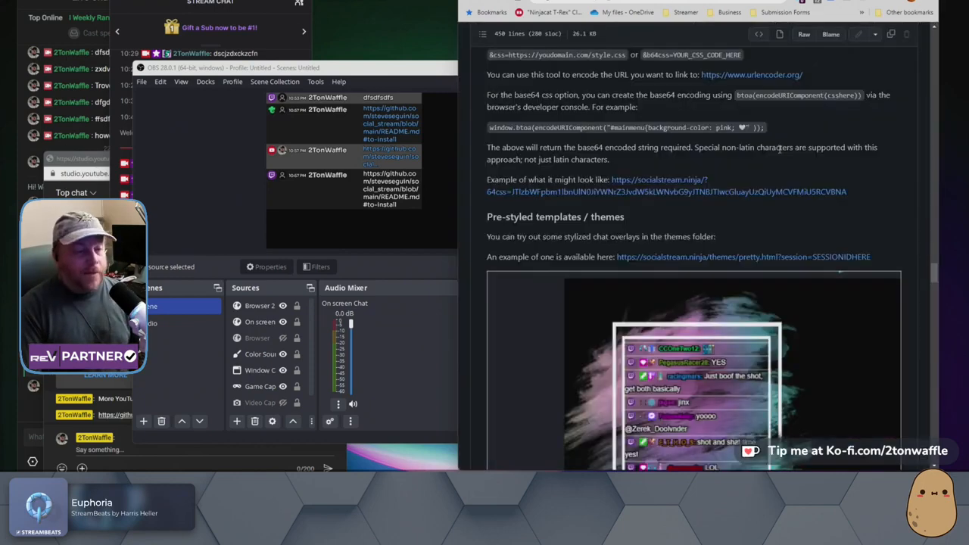
{"action": "scroll", "coordinate": [780, 148], "scroll_direction": "down", "scroll_amount": 5}
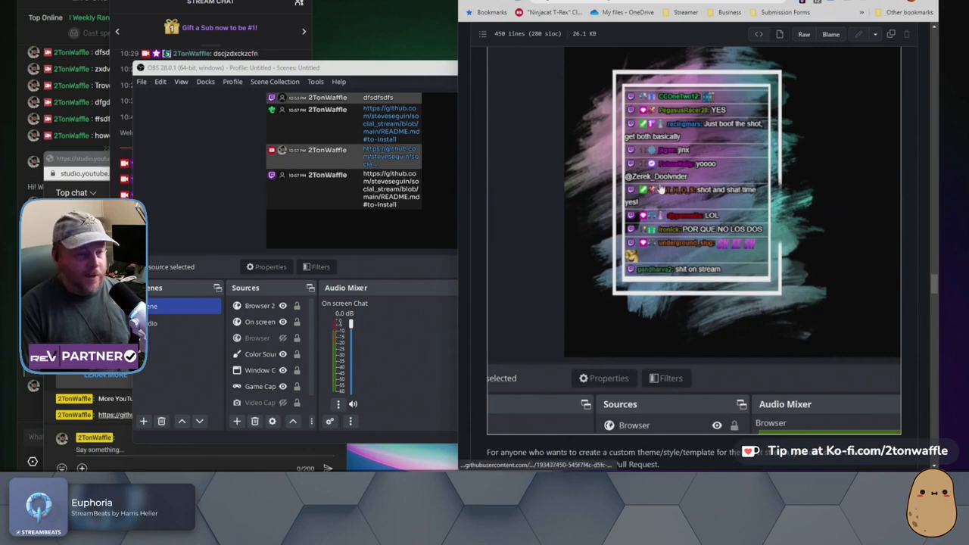
{"action": "scroll", "coordinate": [682, 227], "scroll_direction": "down", "scroll_amount": 4}
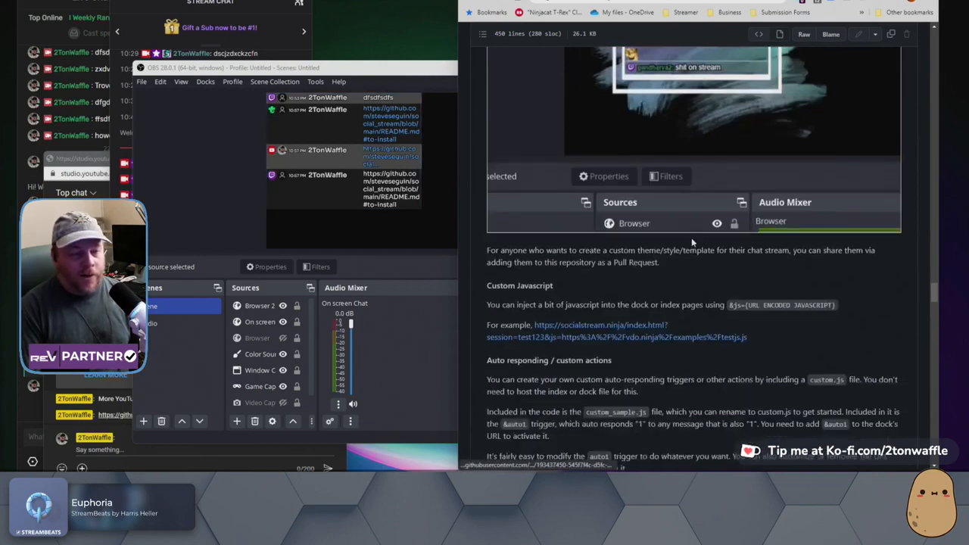
{"action": "scroll", "coordinate": [691, 242], "scroll_direction": "down", "scroll_amount": 10}
{"action": "scroll", "coordinate": [682, 227], "scroll_direction": "up", "scroll_amount": 1}
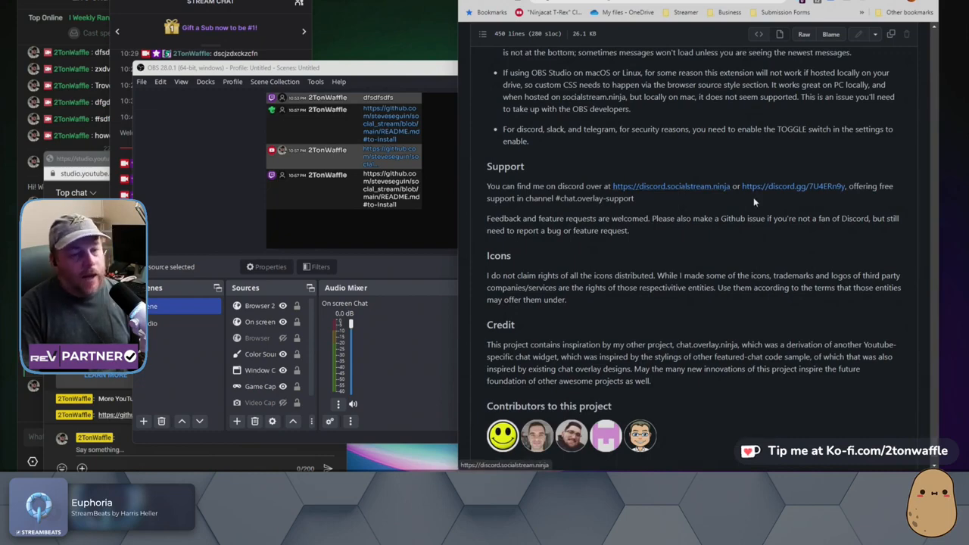
{"action": "scroll", "coordinate": [534, 215], "scroll_direction": "down", "scroll_amount": 3}
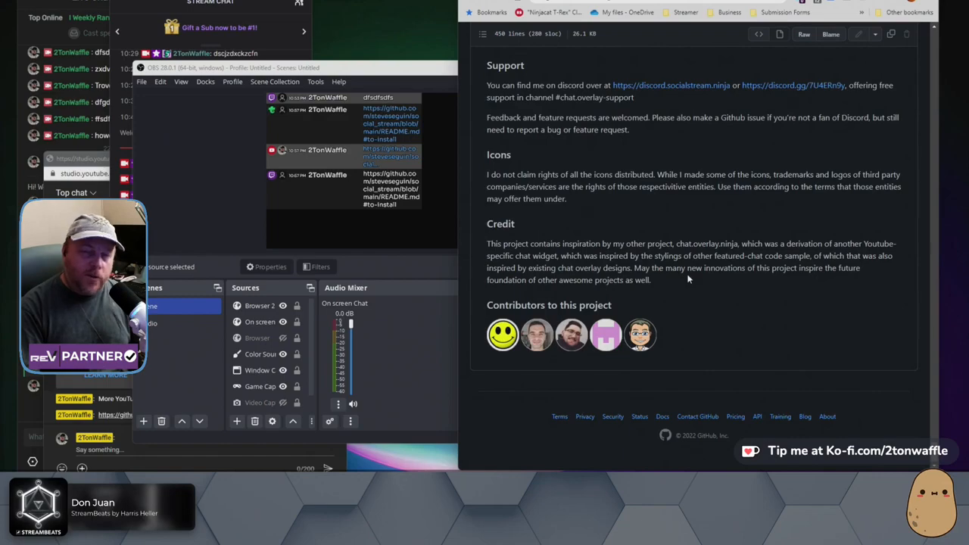
Review the README's text-to-speech, MIDI, server API, custom JavaScript and CSS sections in reverse order, then return to the chat dock.
{"action": "scroll", "coordinate": [669, 264], "scroll_direction": "up", "scroll_amount": 10}
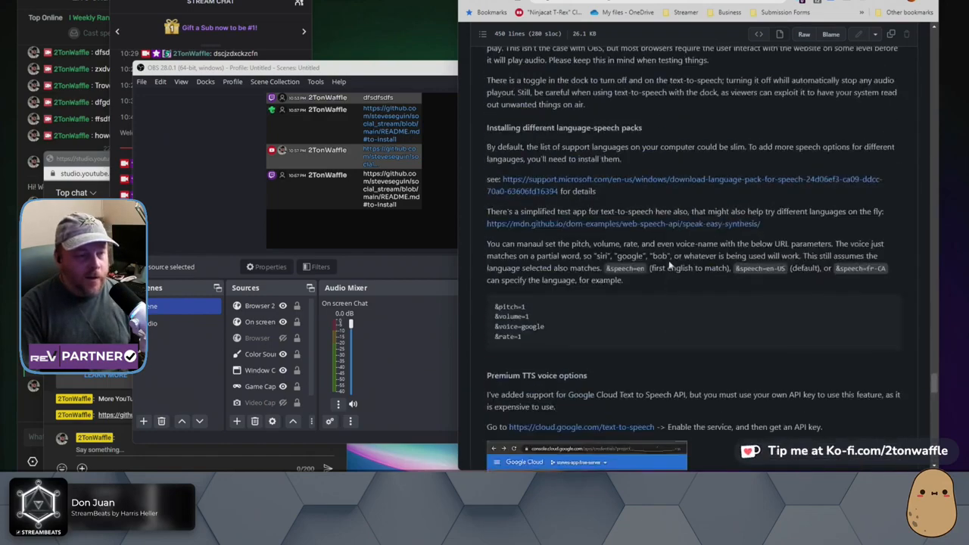
{"action": "scroll", "coordinate": [668, 264], "scroll_direction": "up", "scroll_amount": 10}
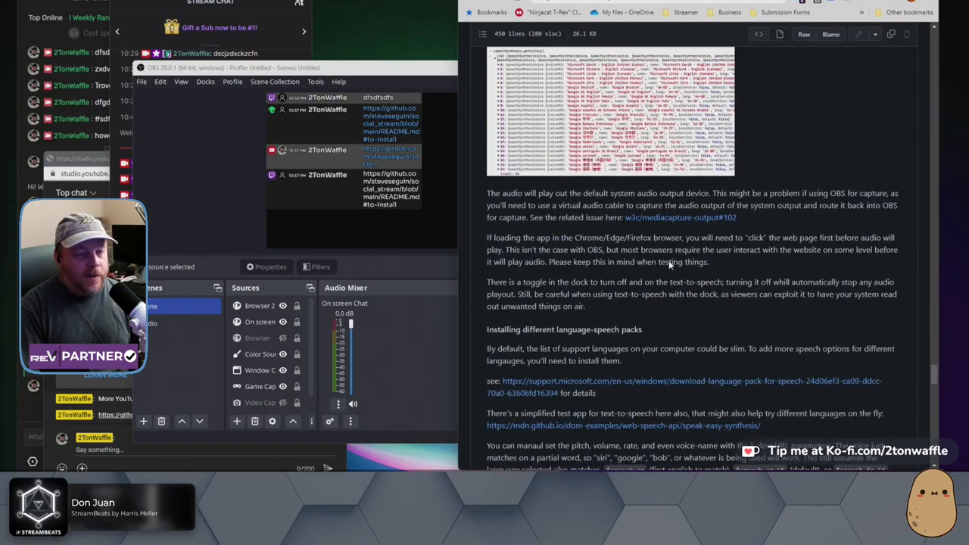
{"action": "scroll", "coordinate": [669, 264], "scroll_direction": "up", "scroll_amount": 10}
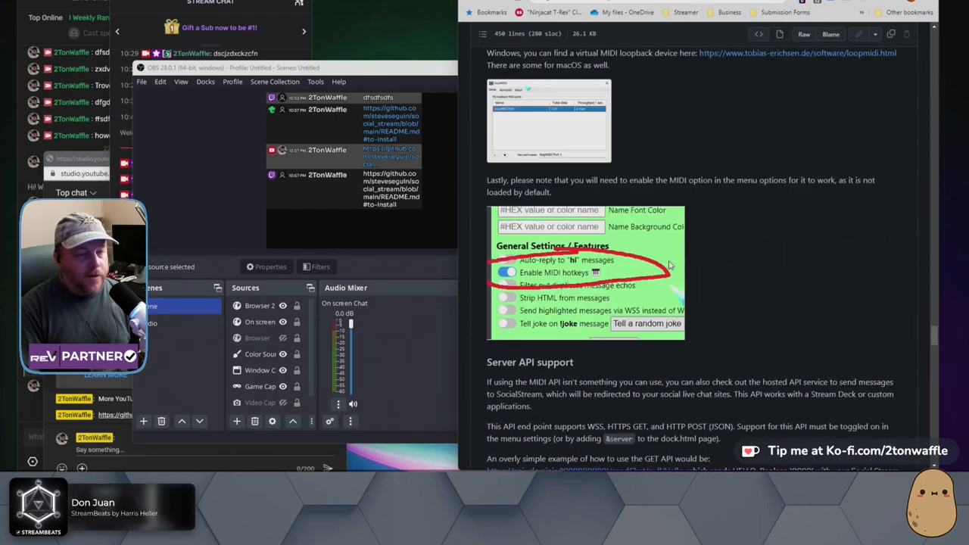
{"action": "scroll", "coordinate": [669, 264], "scroll_direction": "up", "scroll_amount": 5}
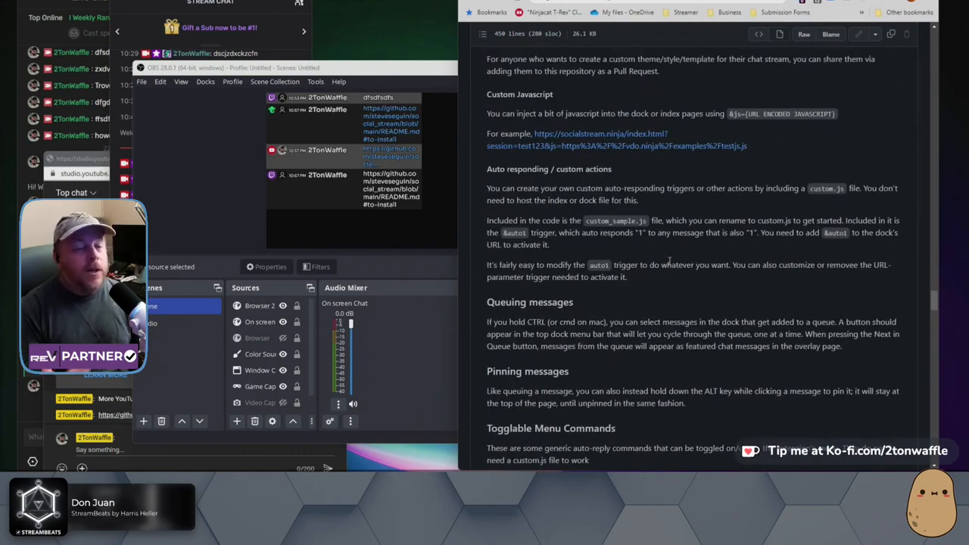
{"action": "scroll", "coordinate": [674, 262], "scroll_direction": "up", "scroll_amount": 10}
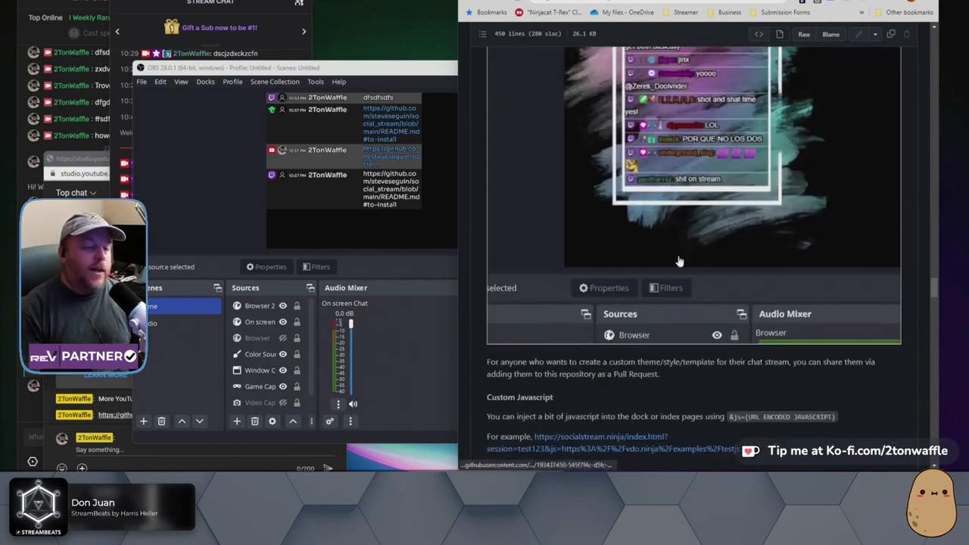
{"action": "scroll", "coordinate": [685, 262], "scroll_direction": "up", "scroll_amount": 3}
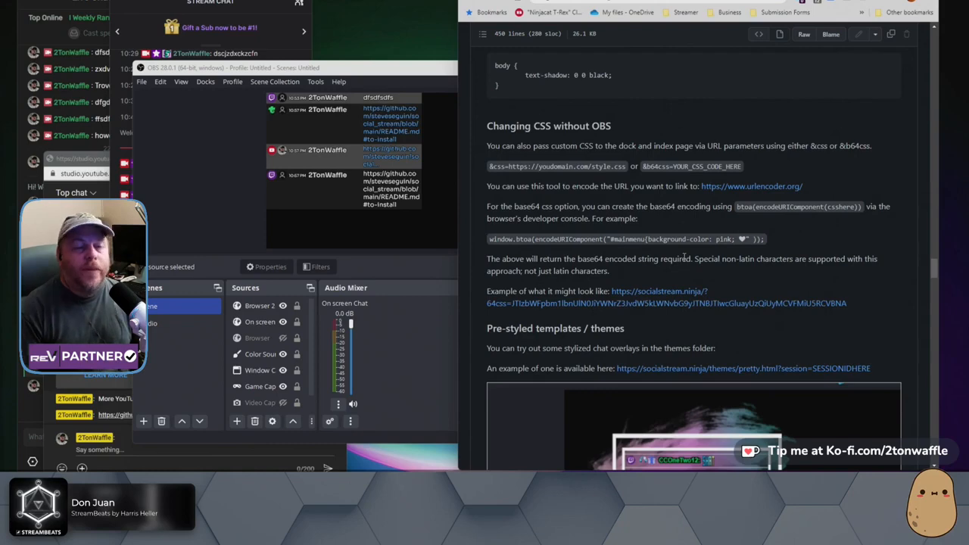
{"action": "left_click", "coordinate": [657, 2]}
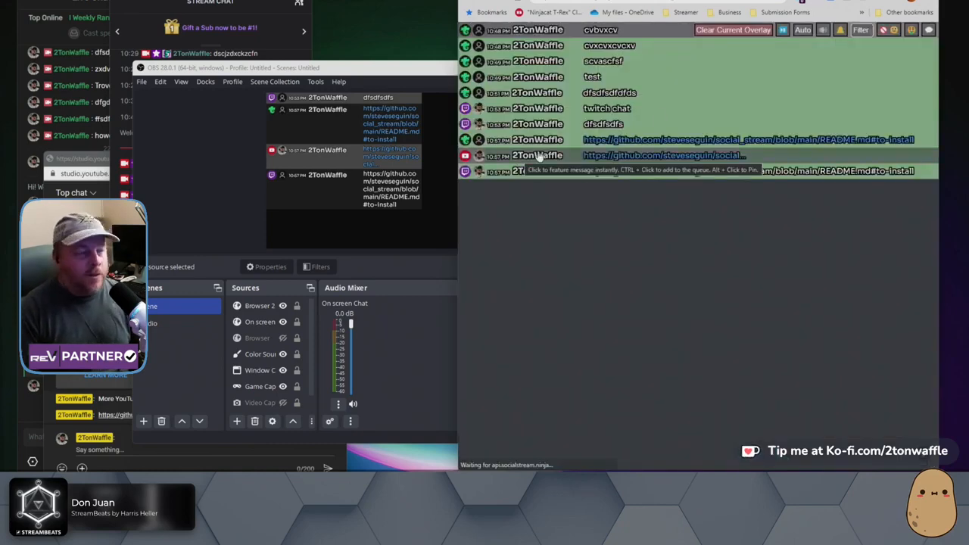